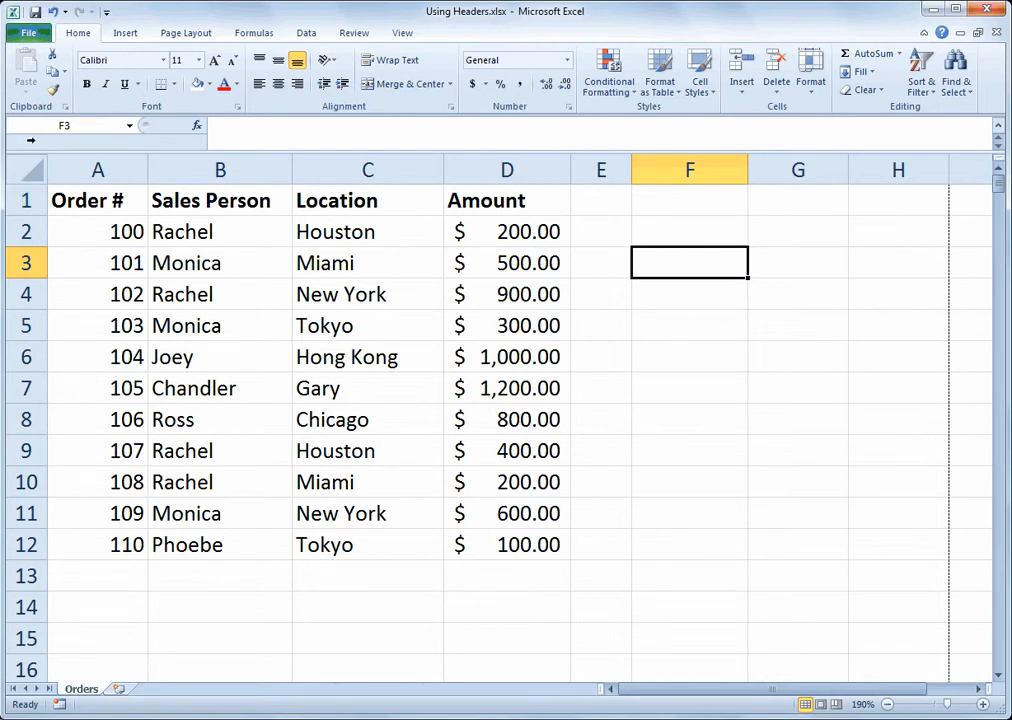
# Insert a row above the column headings and enter the title "FIRST QUARTER SALES" in cell A1
pyautogui.rightClick(33, 199)
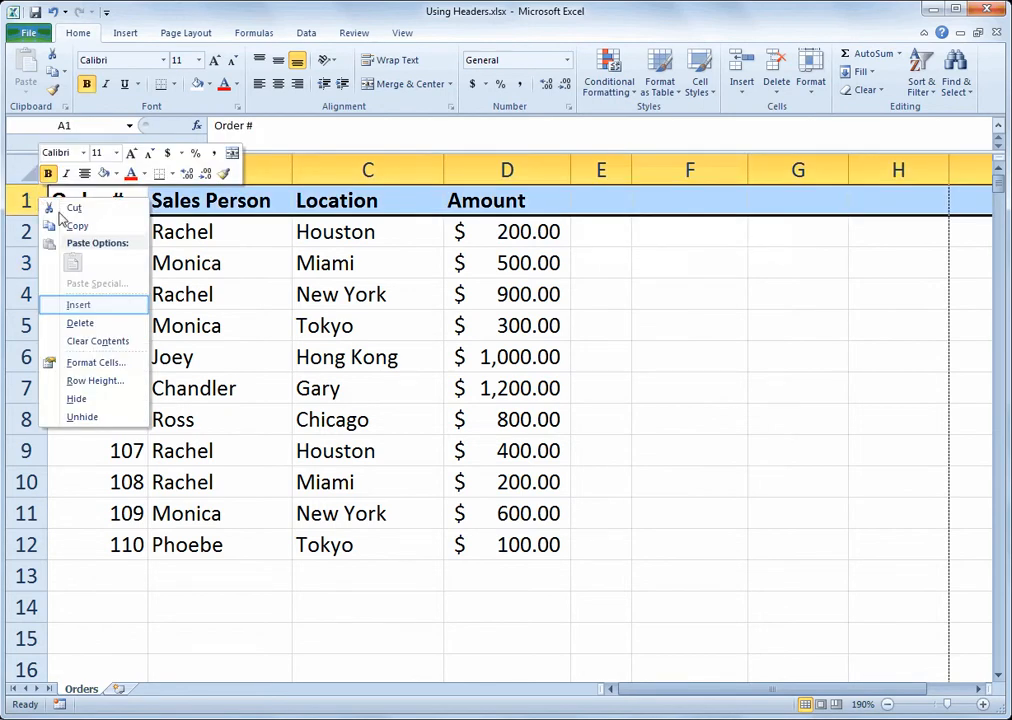
pyautogui.click(79, 305)
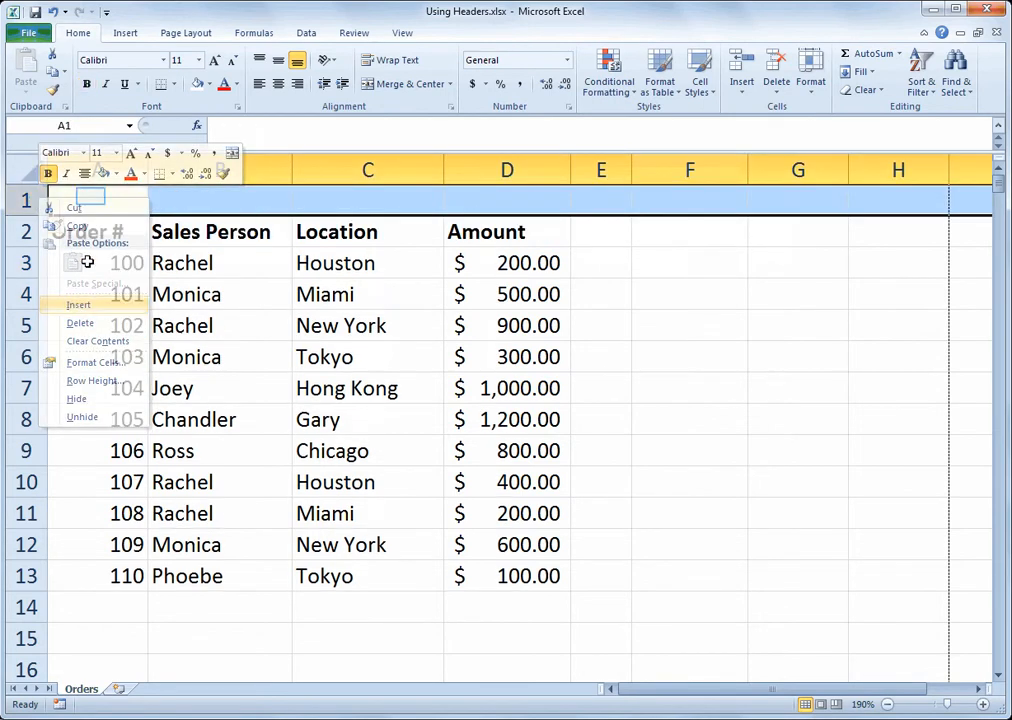
pyautogui.click(90, 196)
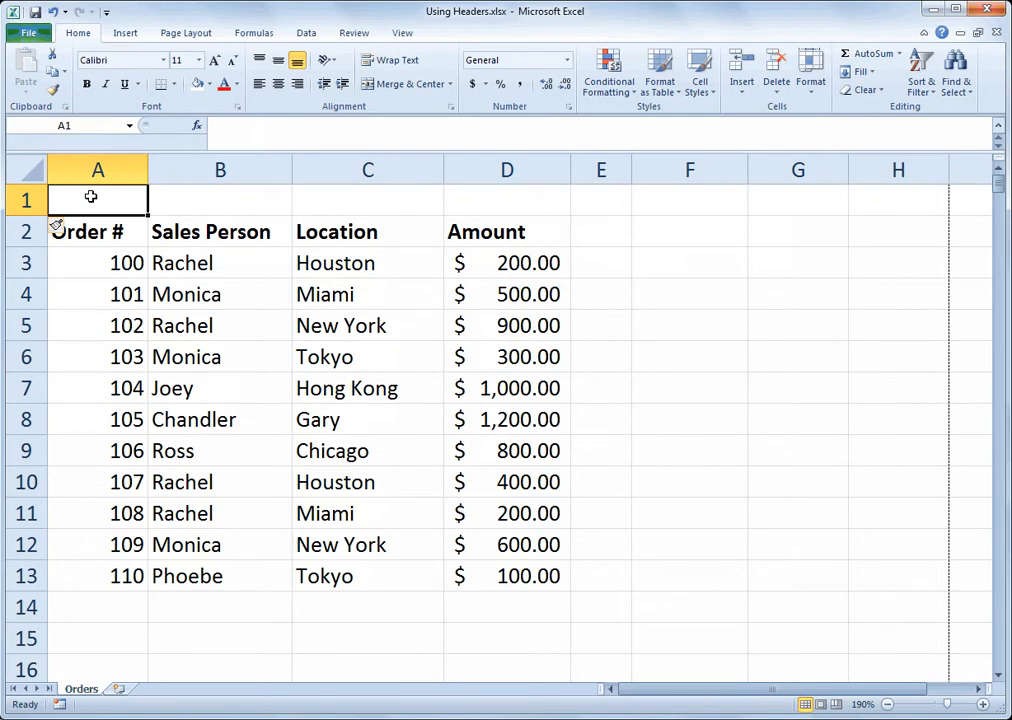
pyautogui.write('FIRST QU')
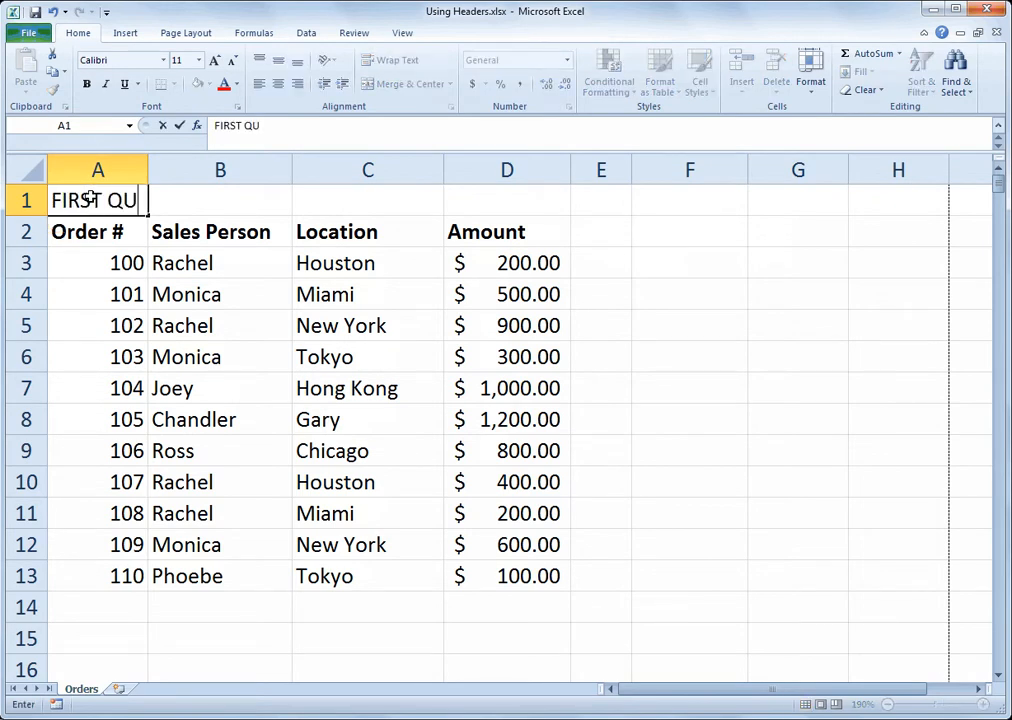
pyautogui.write('ARTER S')
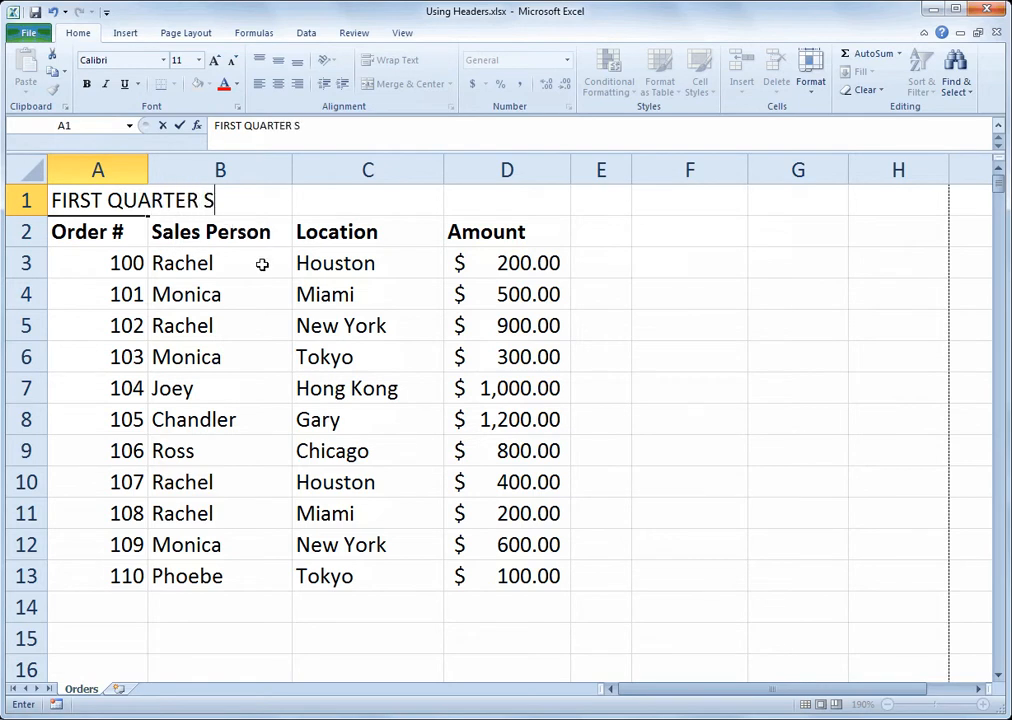
pyautogui.write('ALES')
pyautogui.press('Return')
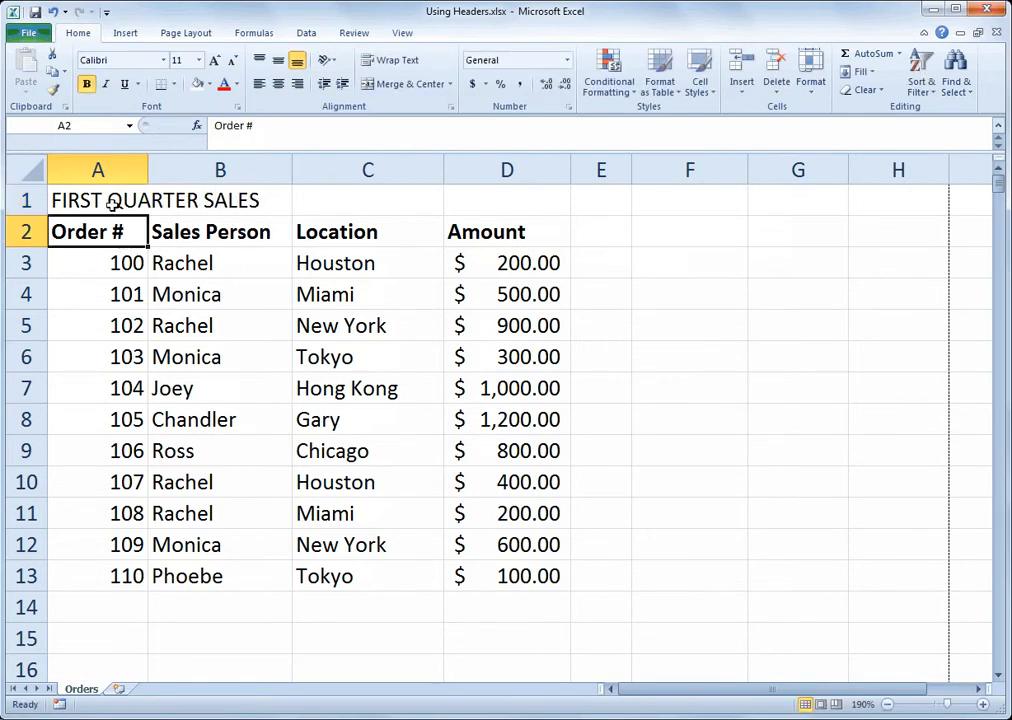
# Merge and center the title across A1:D1, make it bold and increase its font size to 12
pyautogui.moveTo(113, 201); pyautogui.dragTo(463, 206)
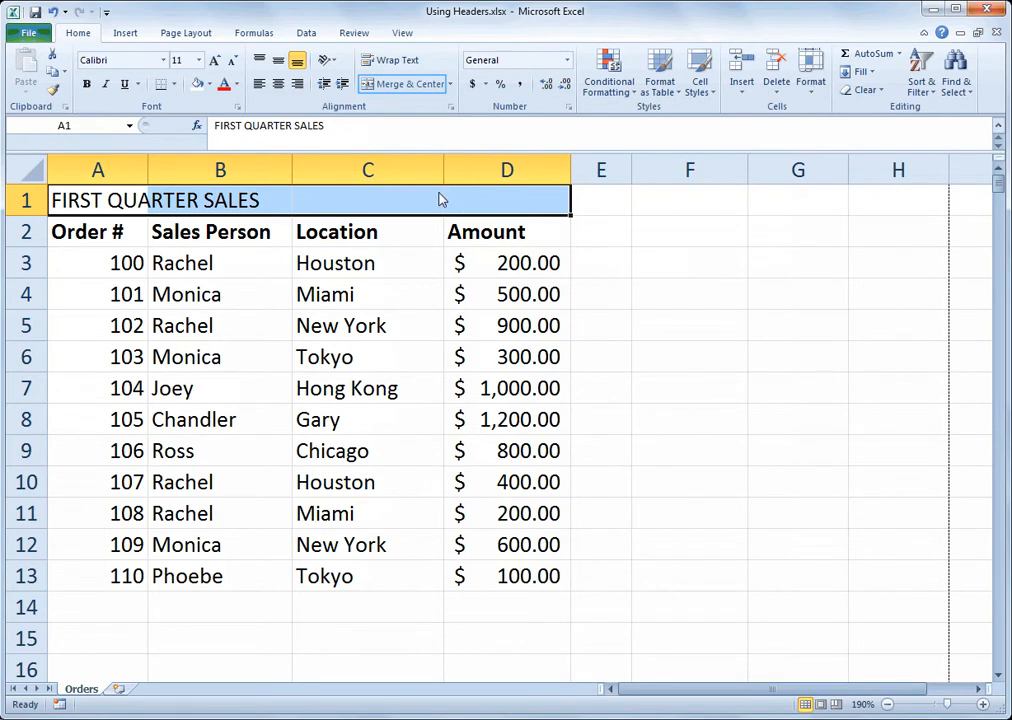
pyautogui.click(410, 85)
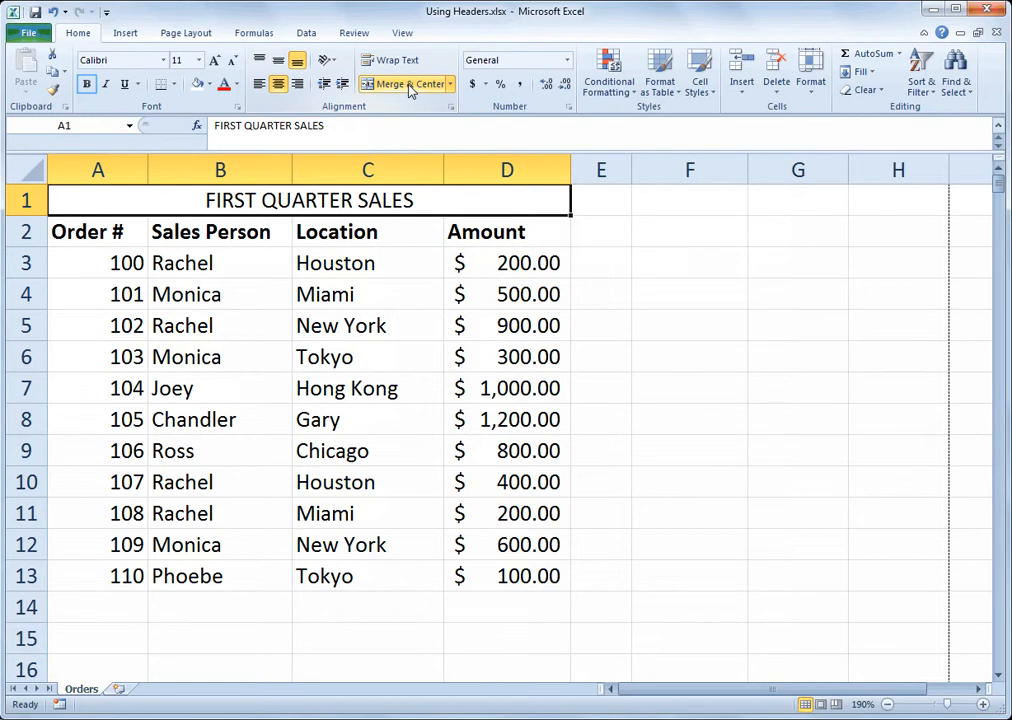
pyautogui.click(87, 85)
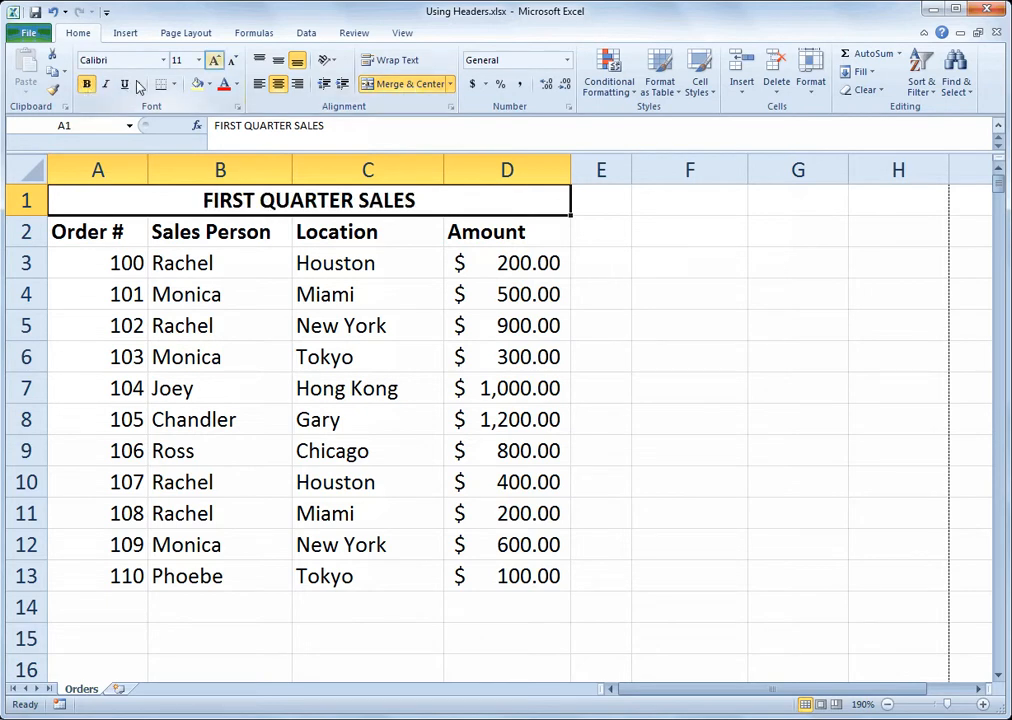
pyautogui.click(214, 60)
pyautogui.click(304, 291)
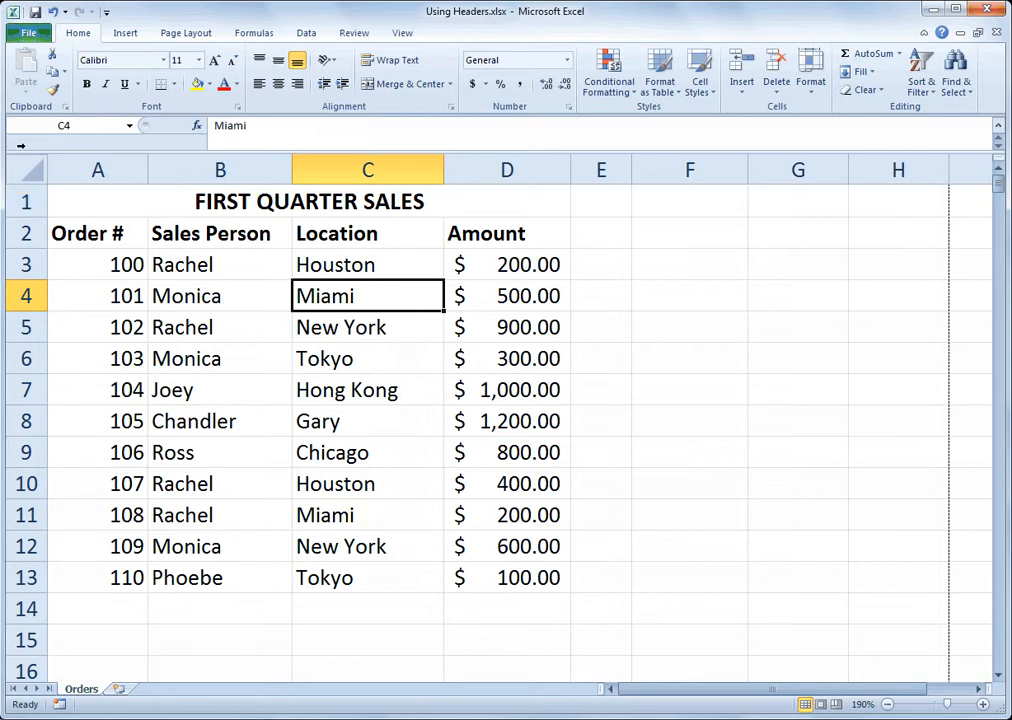
# Delete the title row above the column headings
pyautogui.rightClick(28, 207)
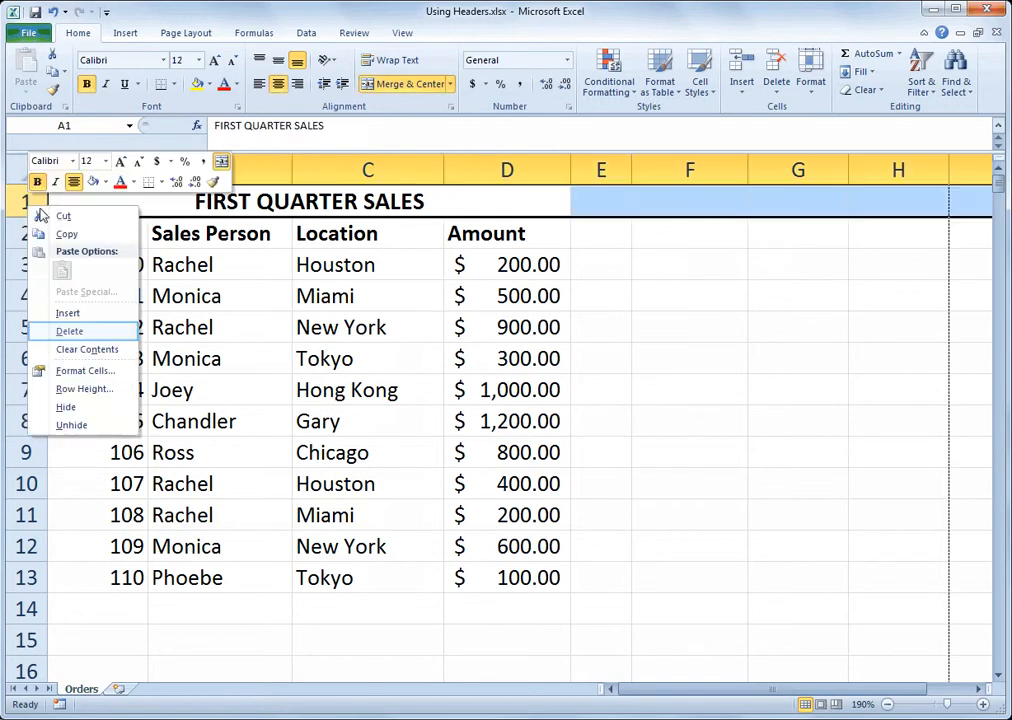
pyautogui.click(70, 331)
pyautogui.click(124, 288)
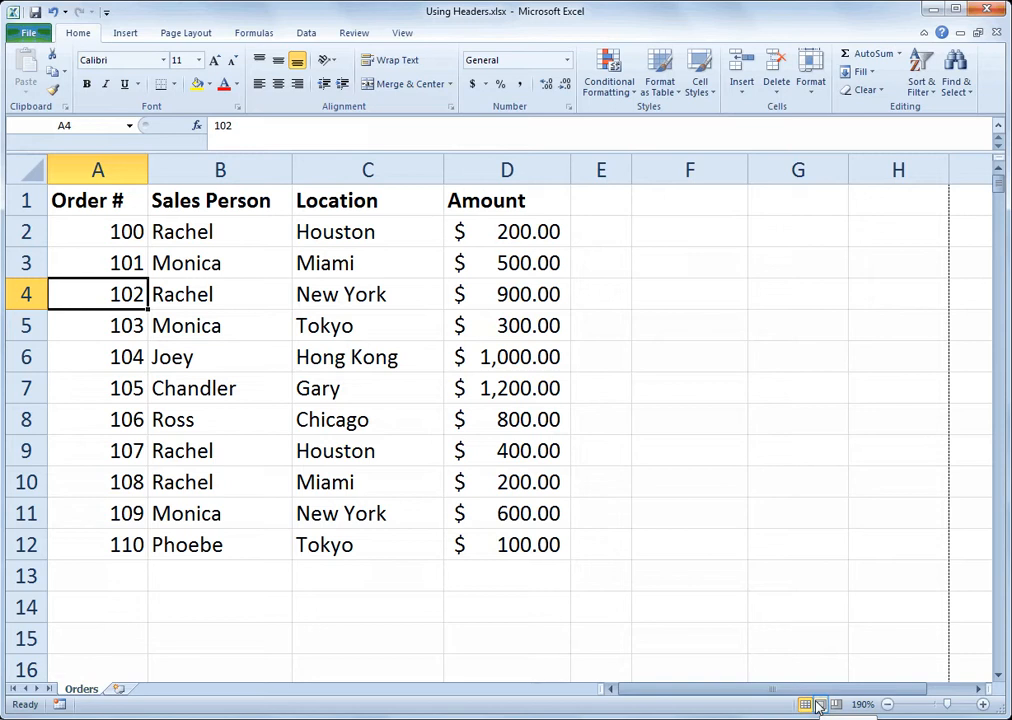
# Switch to Page Layout view and insert the current date in the left section of the page header
pyautogui.click(820, 705)
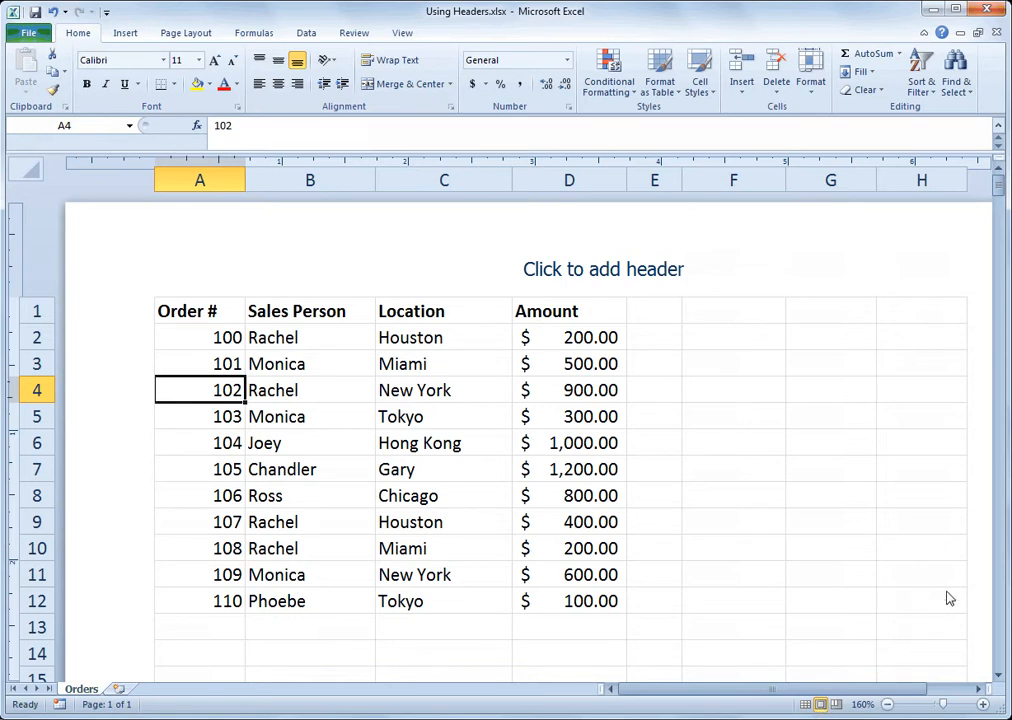
pyautogui.moveTo(999, 187)
pyautogui.mouseDown()
pyautogui.moveTo(1004, 234)
pyautogui.moveTo(1000, 186)
pyautogui.mouseUp()
pyautogui.click(886, 705)
pyautogui.click(886, 705)
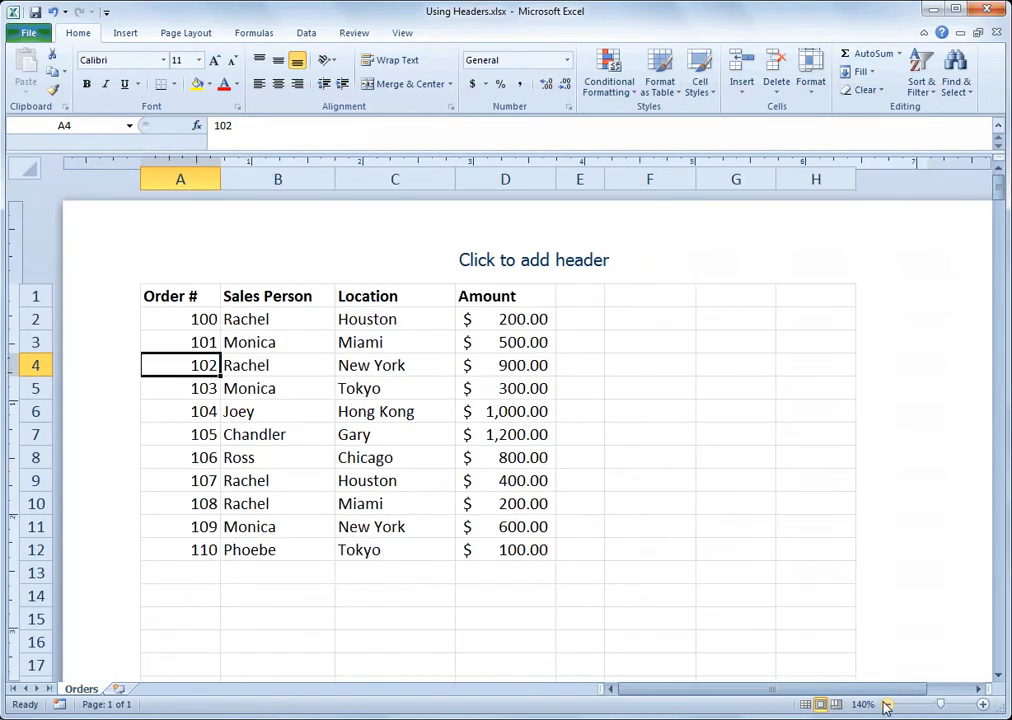
pyautogui.click(886, 705)
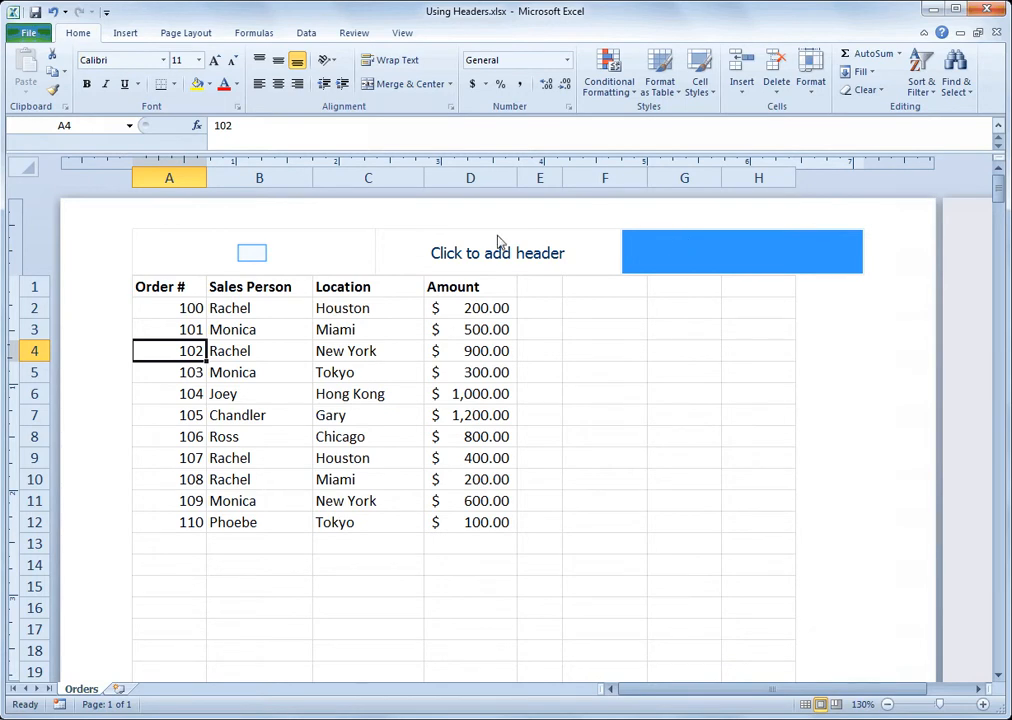
pyautogui.click(253, 260)
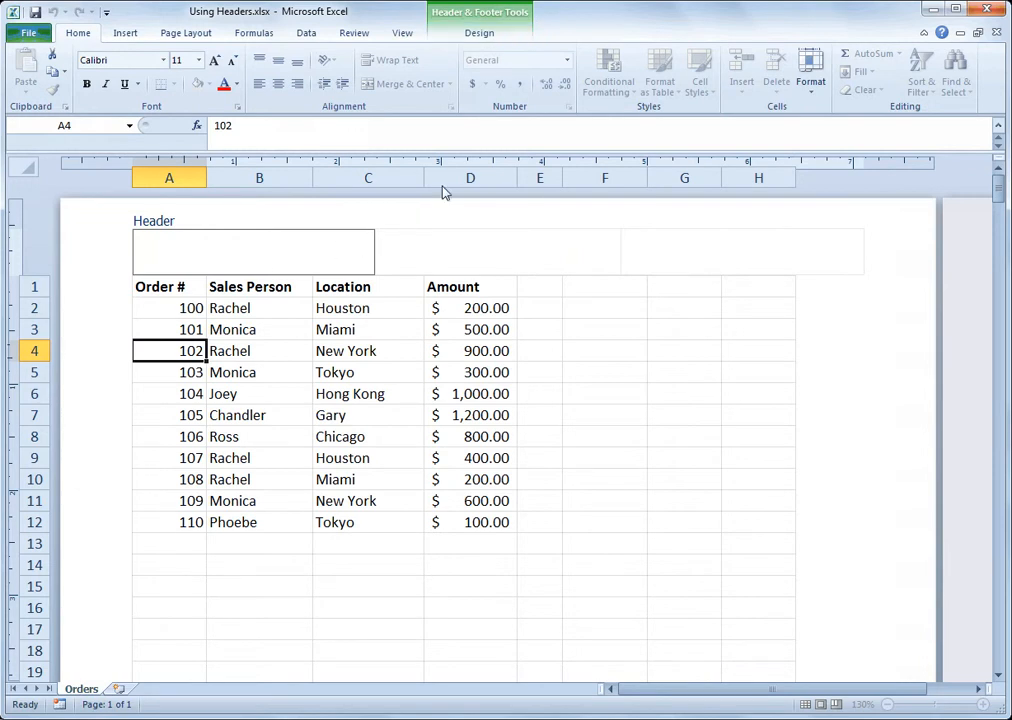
pyautogui.click(480, 33)
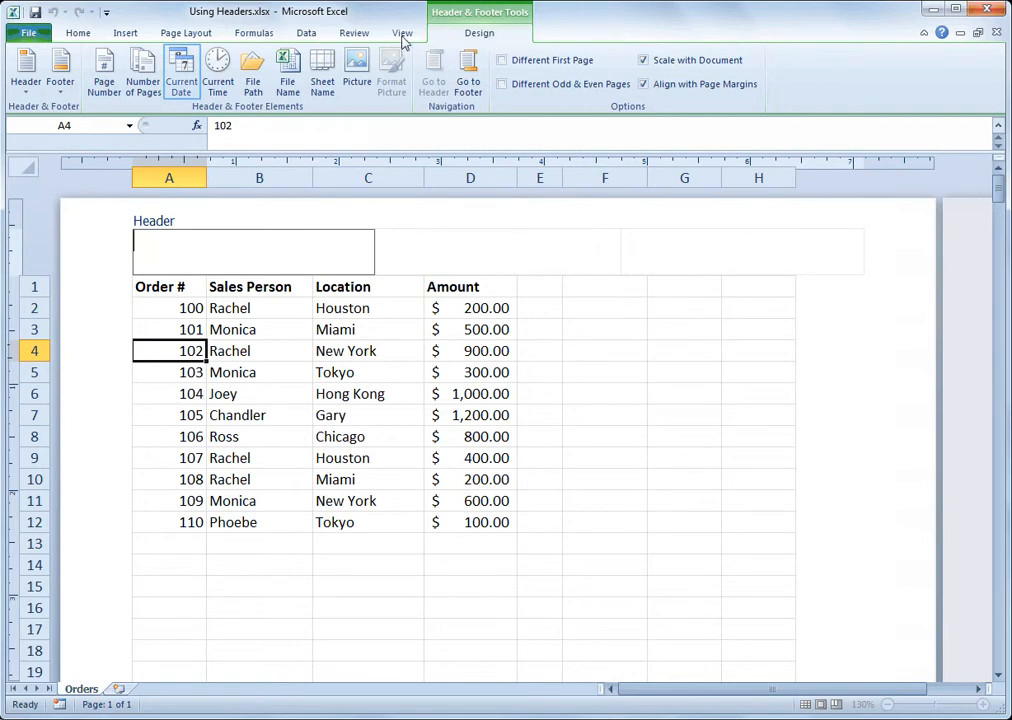
pyautogui.click(184, 74)
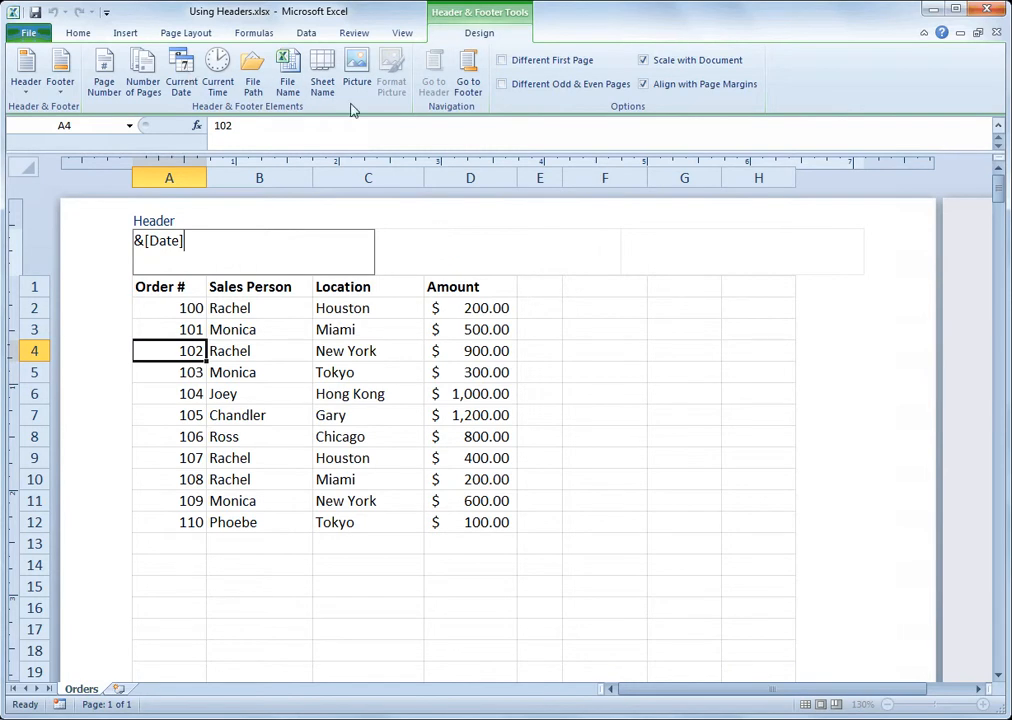
# Insert the picture logo_comp.jpg from the Desktop into the center section of the header
pyautogui.click(424, 250)
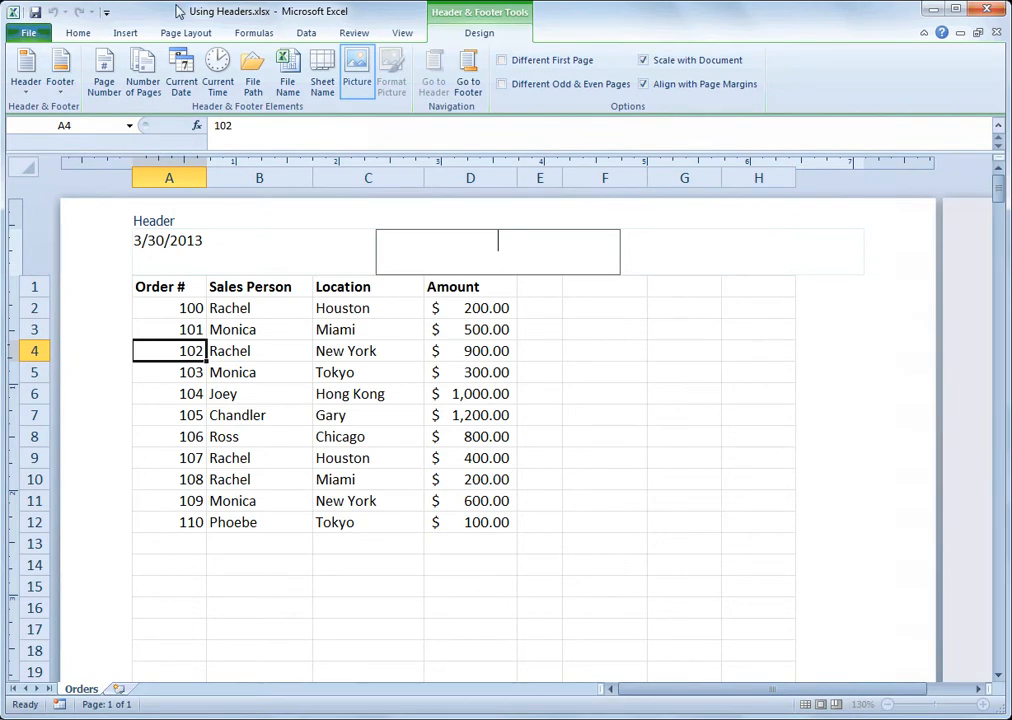
pyautogui.click(358, 70)
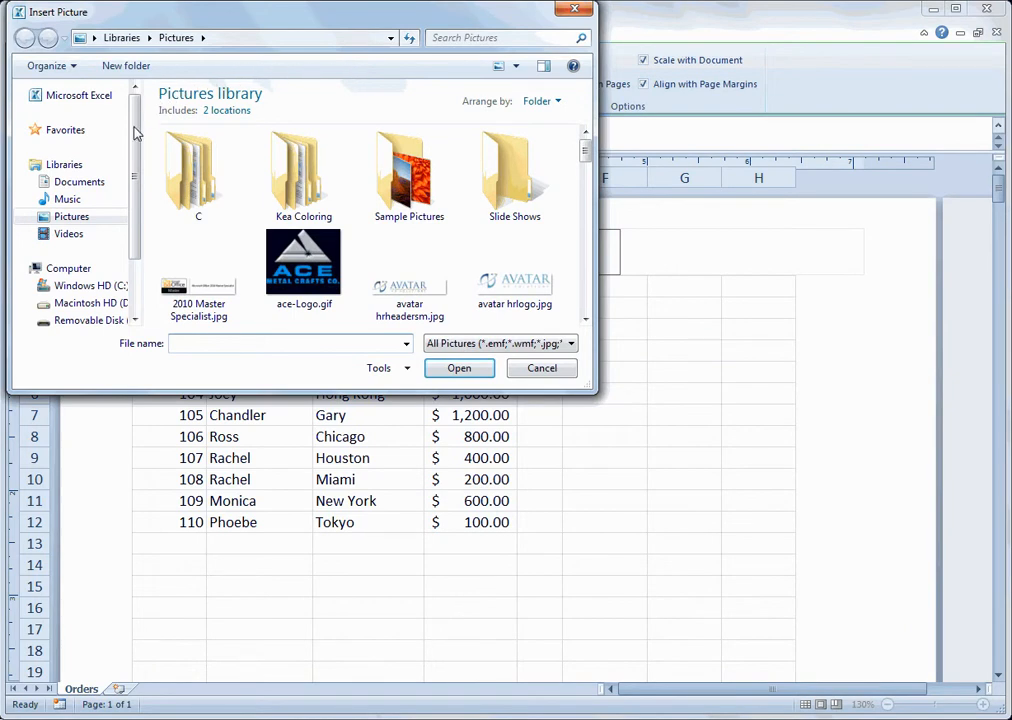
pyautogui.moveTo(135, 140); pyautogui.dragTo(118, 90)
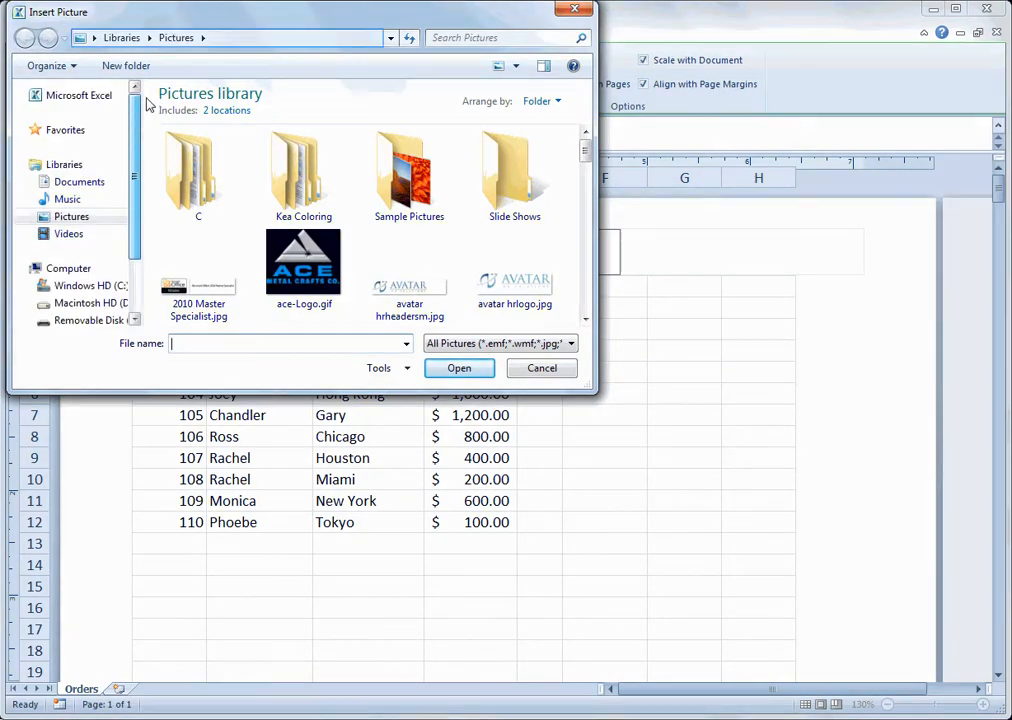
pyautogui.click(264, 38)
pyautogui.write('Desktop')
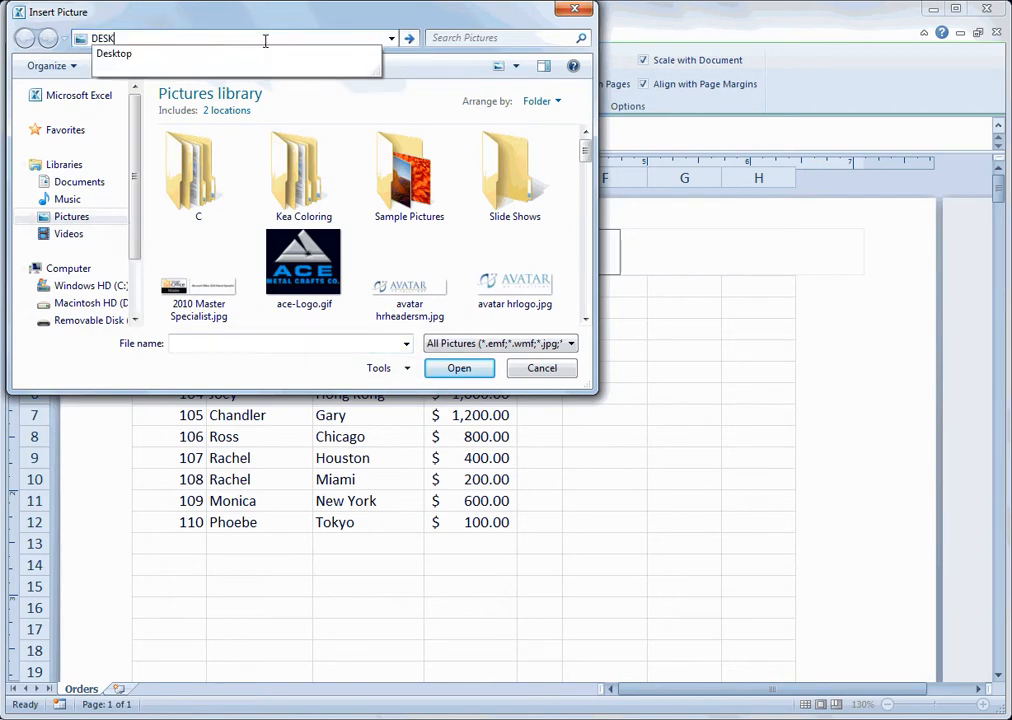
pyautogui.press('Return')
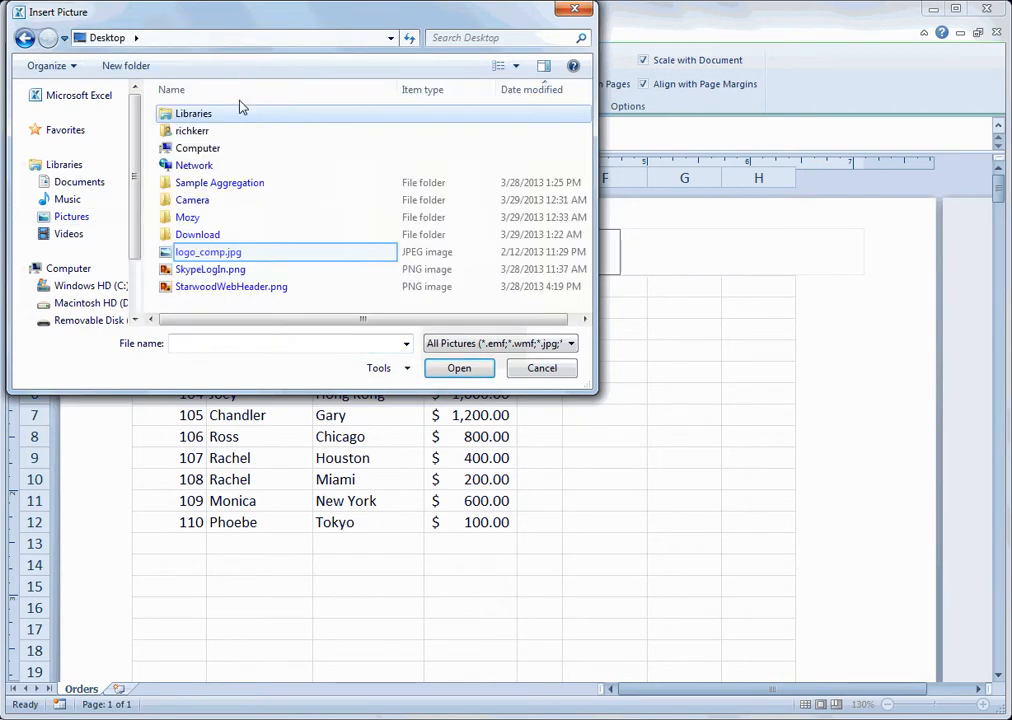
pyautogui.click(233, 253)
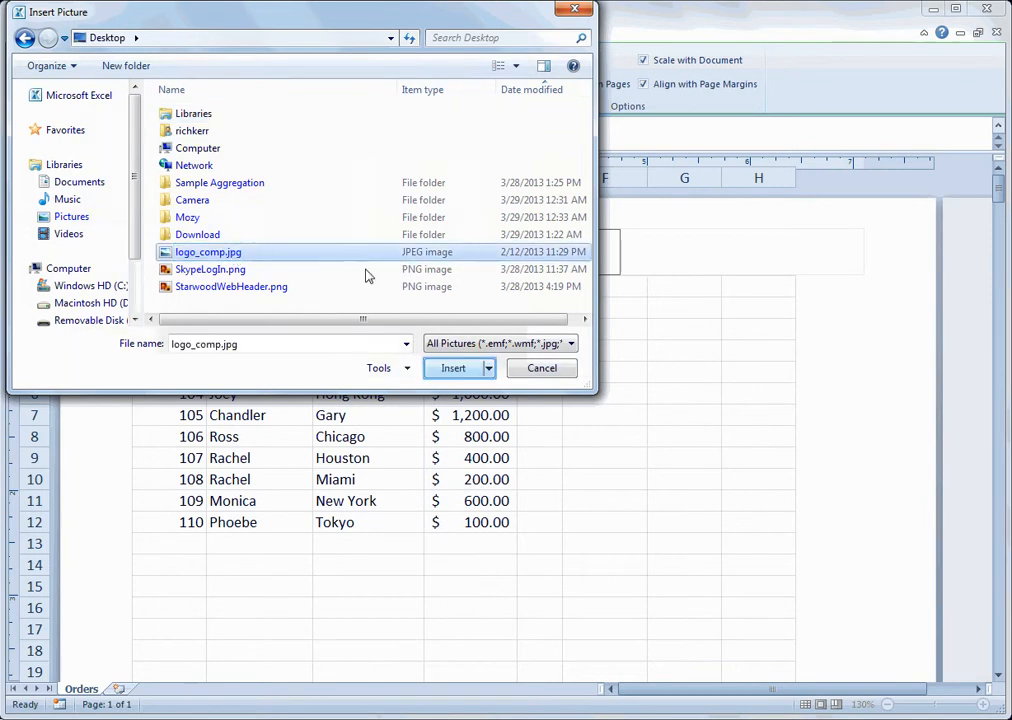
pyautogui.click(451, 368)
pyautogui.click(697, 252)
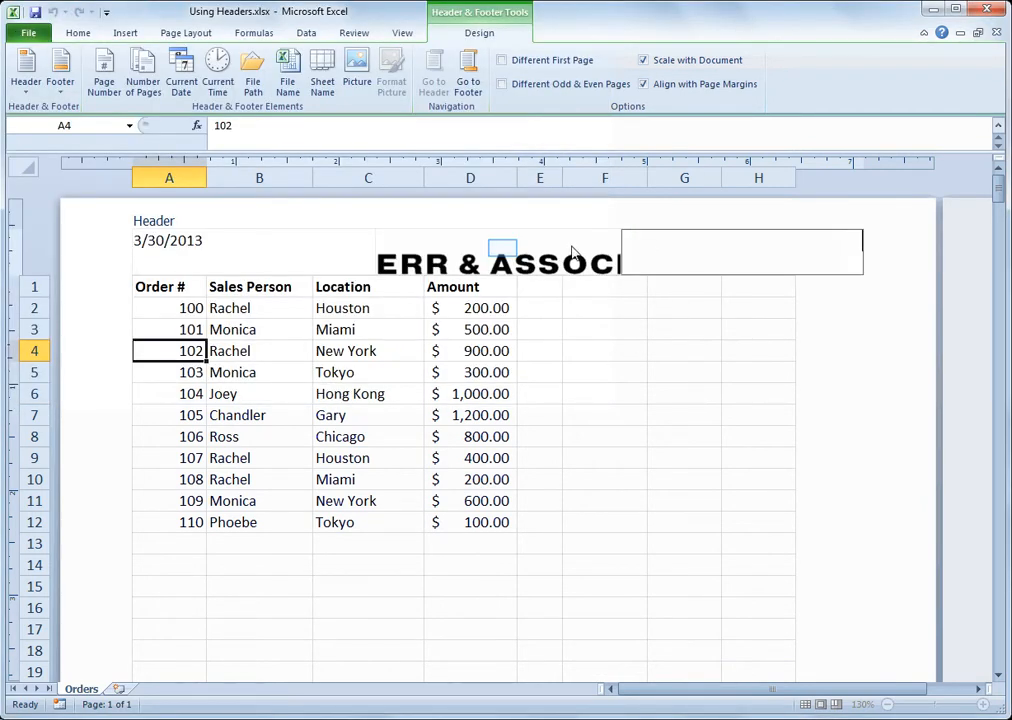
# Delete the oversized picture from the center section of the header
pyautogui.click(503, 252)
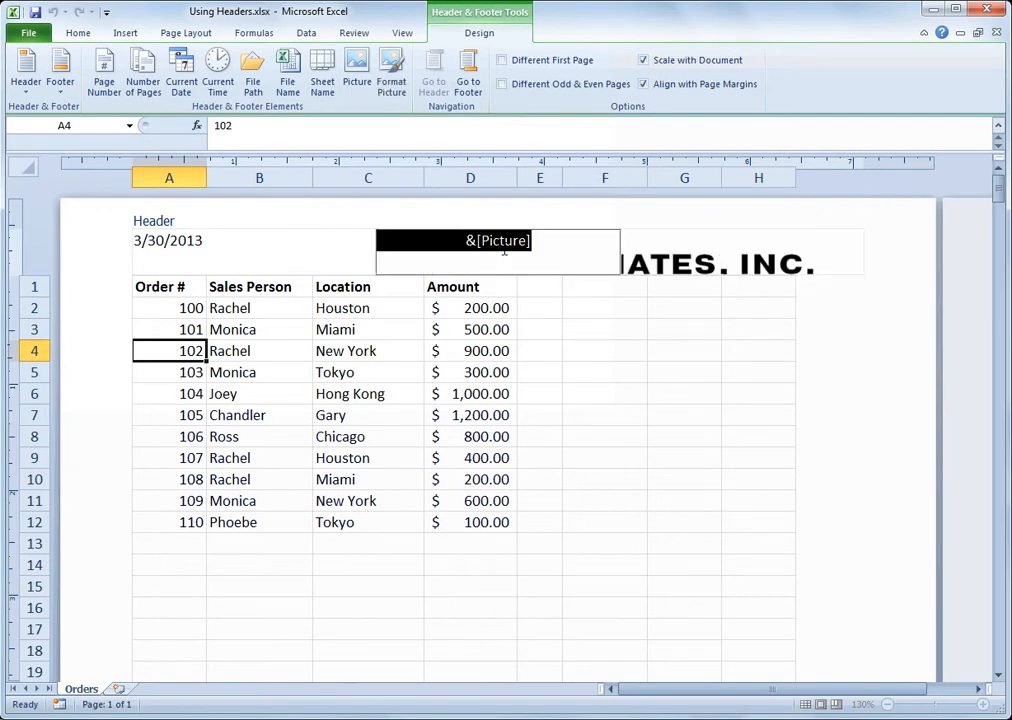
pyautogui.press('Delete')
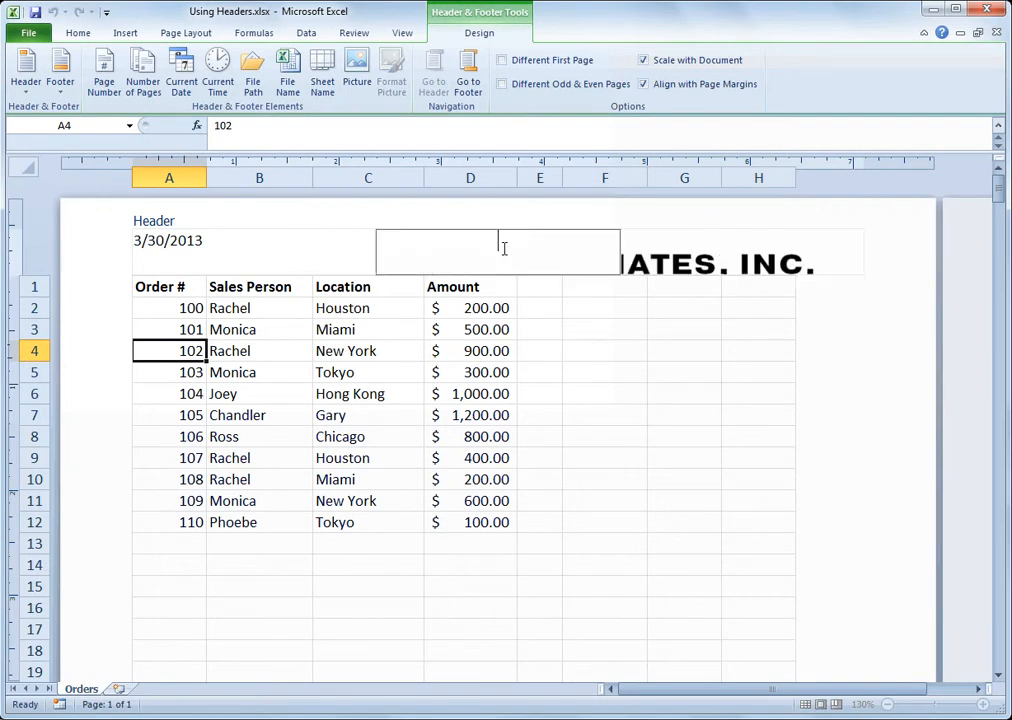
pyautogui.click(460, 309)
# Insert the Rich Kerr & Associates, Inc. logo from the Pictures library into the center section of the header
pyautogui.click(481, 251)
pyautogui.click(479, 34)
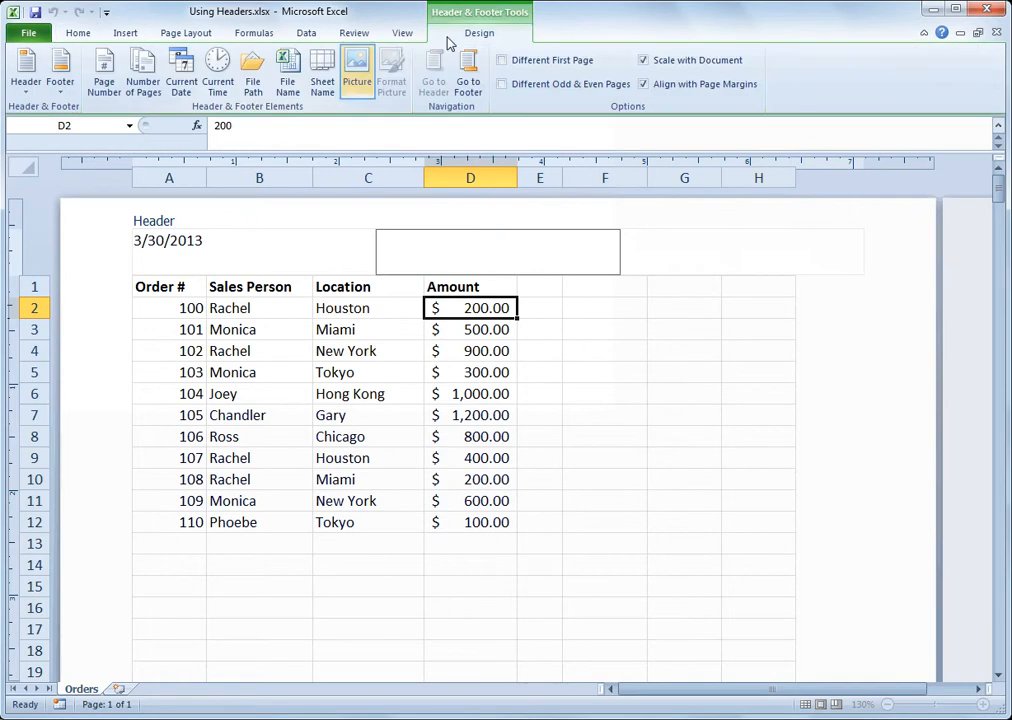
pyautogui.click(368, 64)
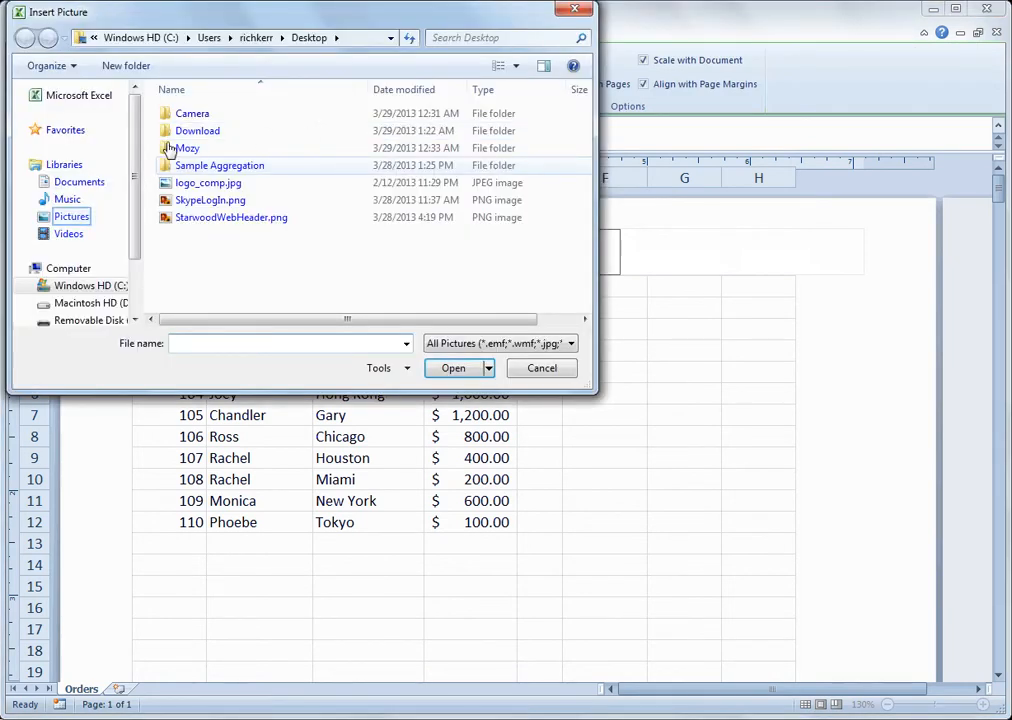
pyautogui.click(73, 217)
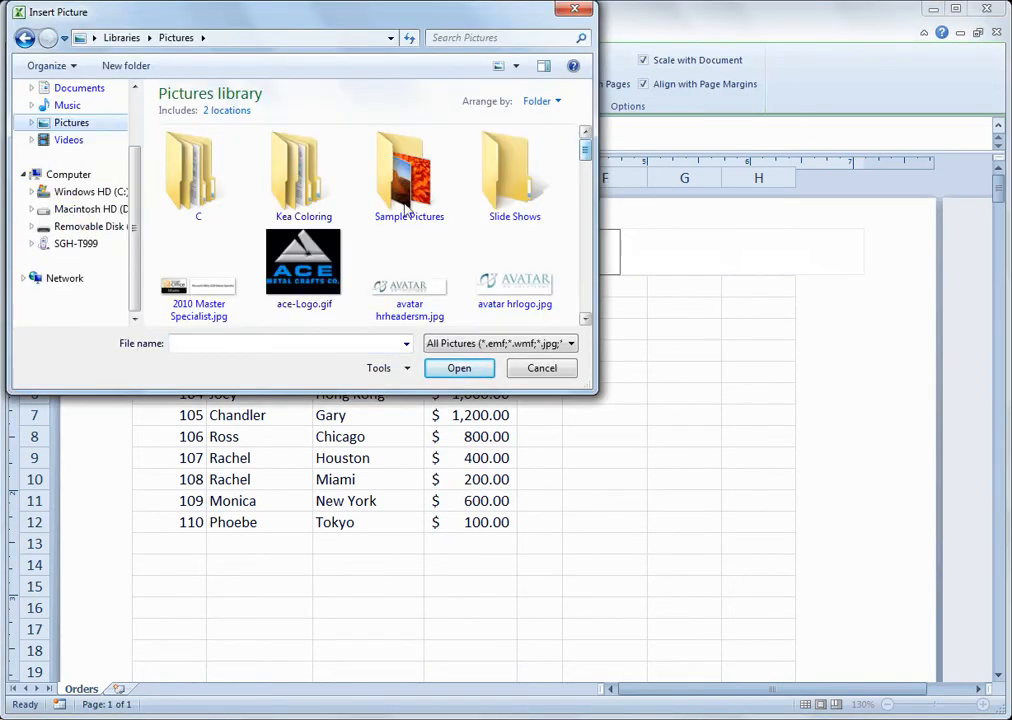
pyautogui.moveTo(585, 152); pyautogui.dragTo(590, 245)
pyautogui.moveTo(588, 252); pyautogui.dragTo(586, 265)
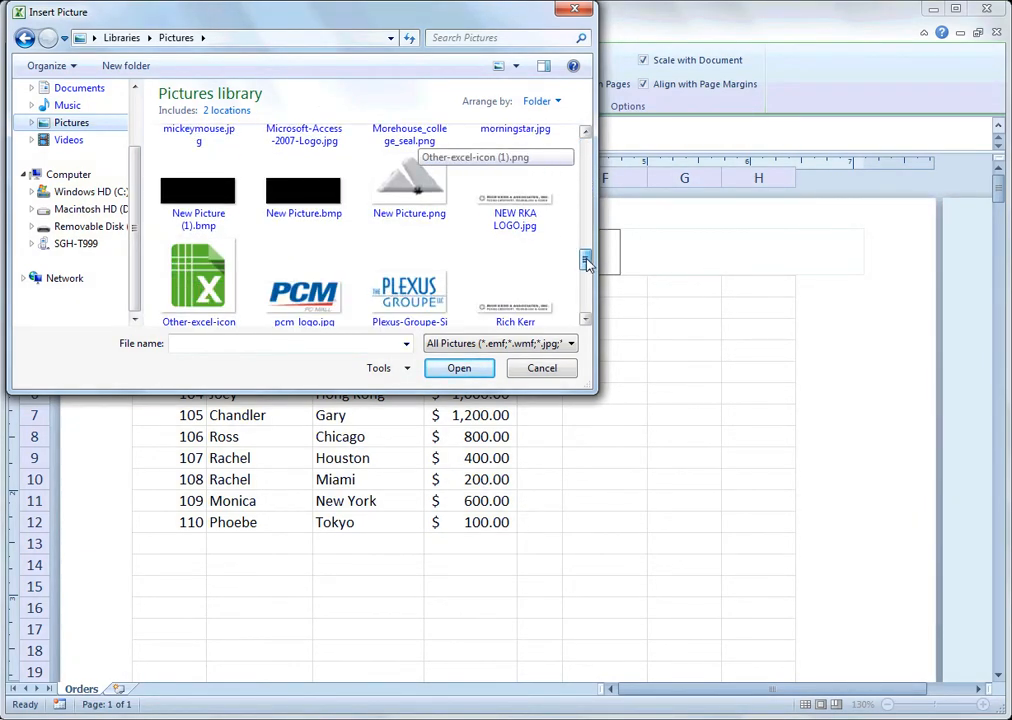
pyautogui.click(555, 263)
pyautogui.click(459, 368)
# Insert page numbering in the right section of the header as page number, the word "of", and number of pages
pyautogui.click(705, 260)
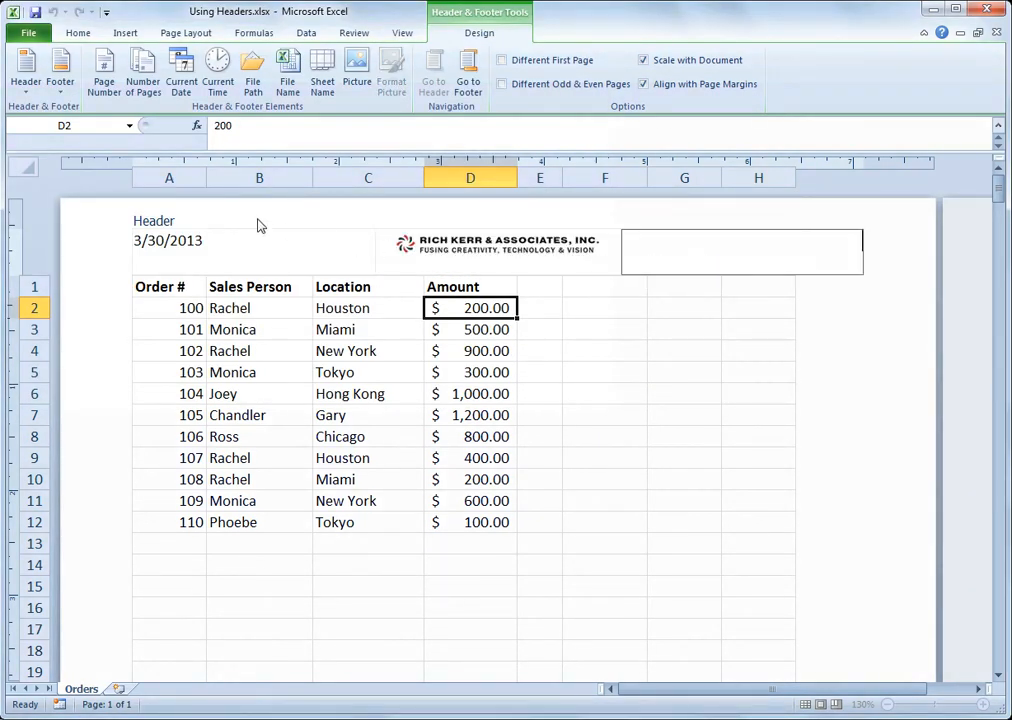
pyautogui.click(105, 88)
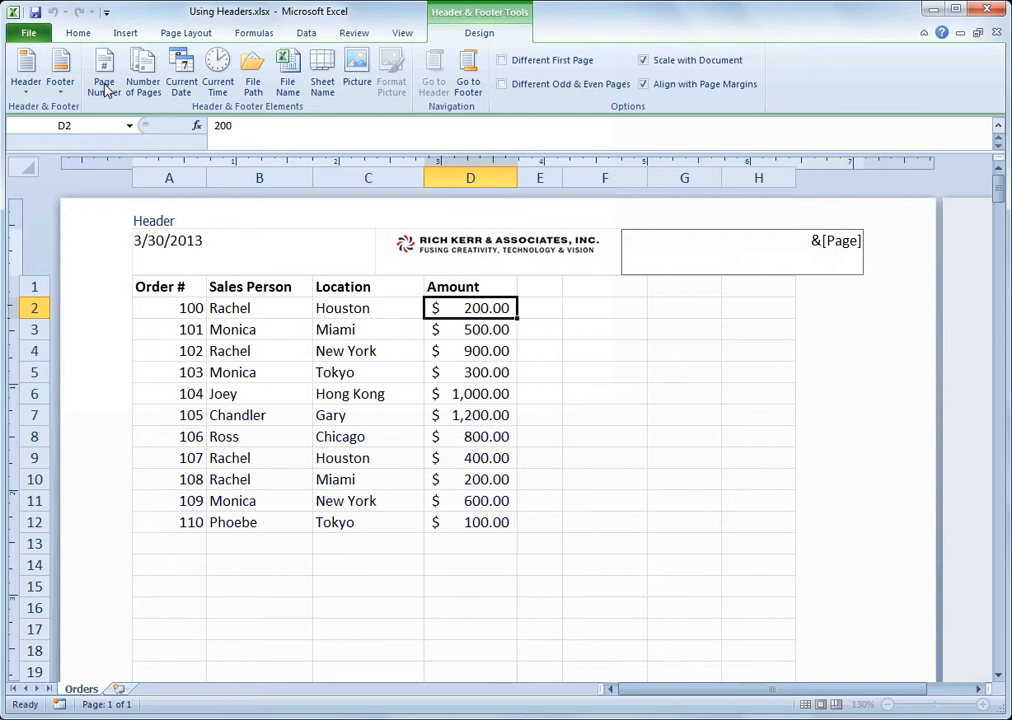
pyautogui.write('OF')
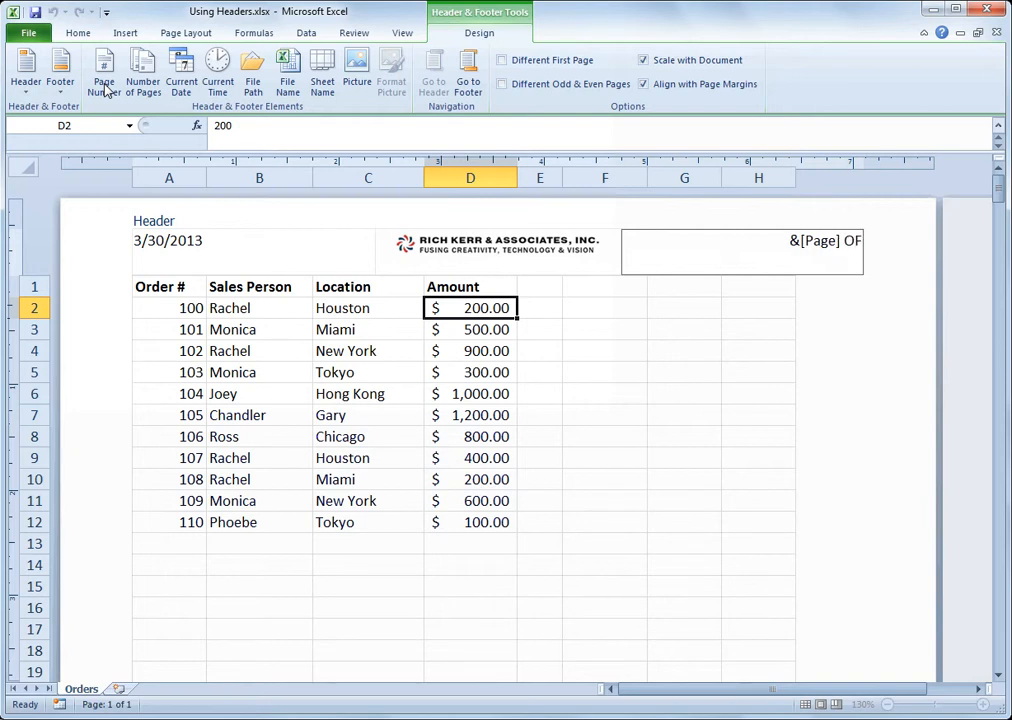
pyautogui.press('BackSpace')
pyautogui.press('BackSpace')
pyautogui.write('of')
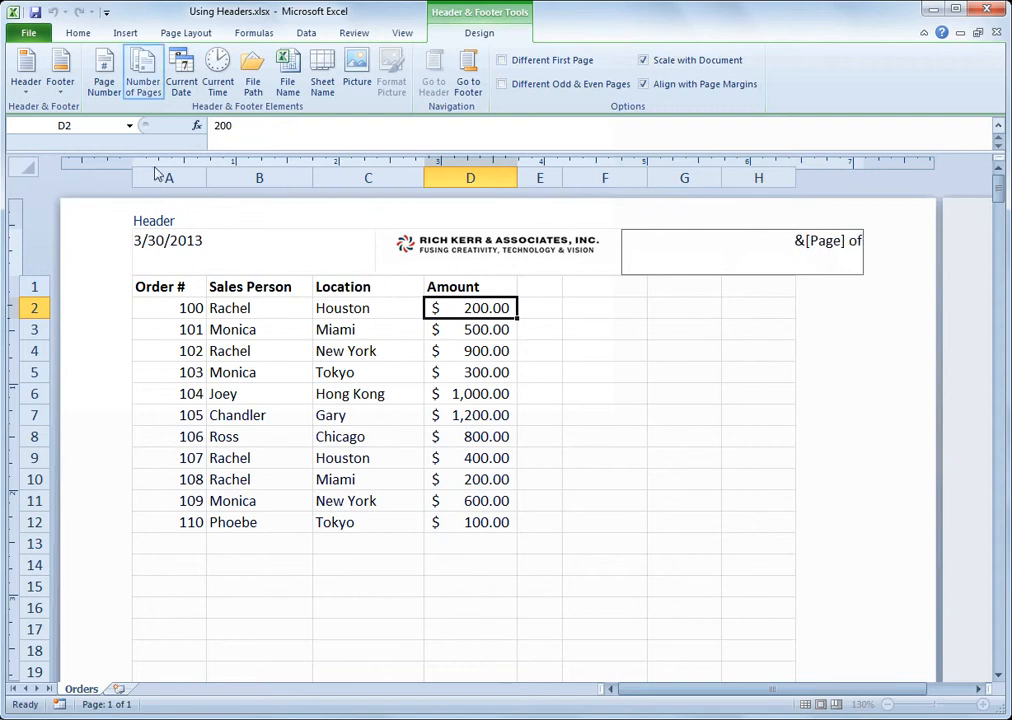
pyautogui.click(139, 84)
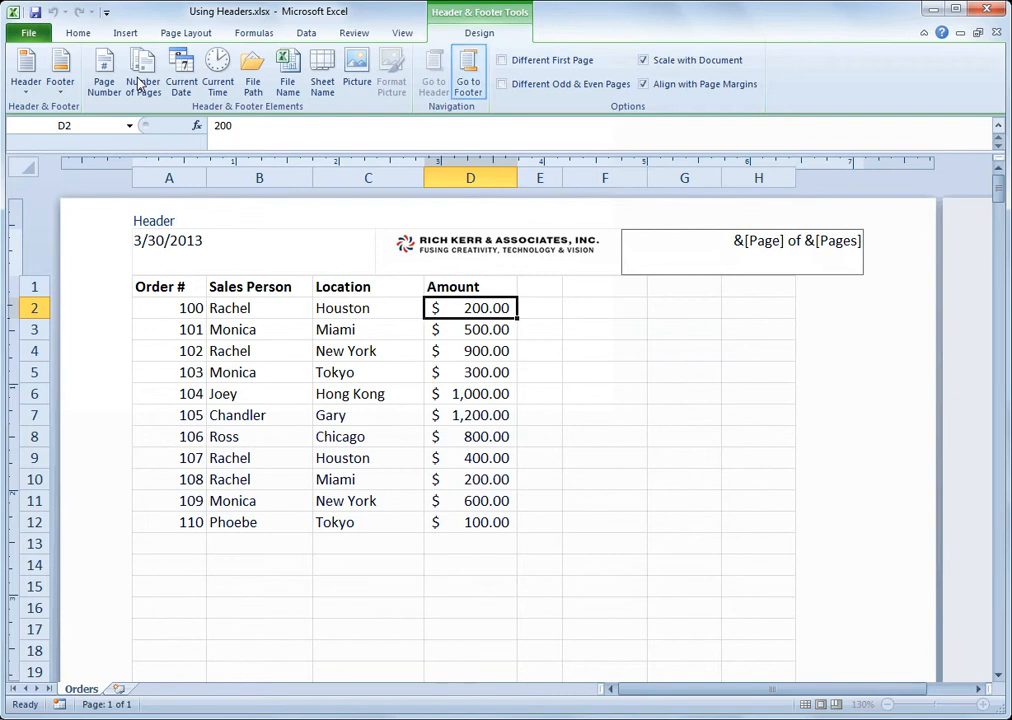
# Insert the file name in the left section of the footer and the sheet name in its center section
pyautogui.click(478, 78)
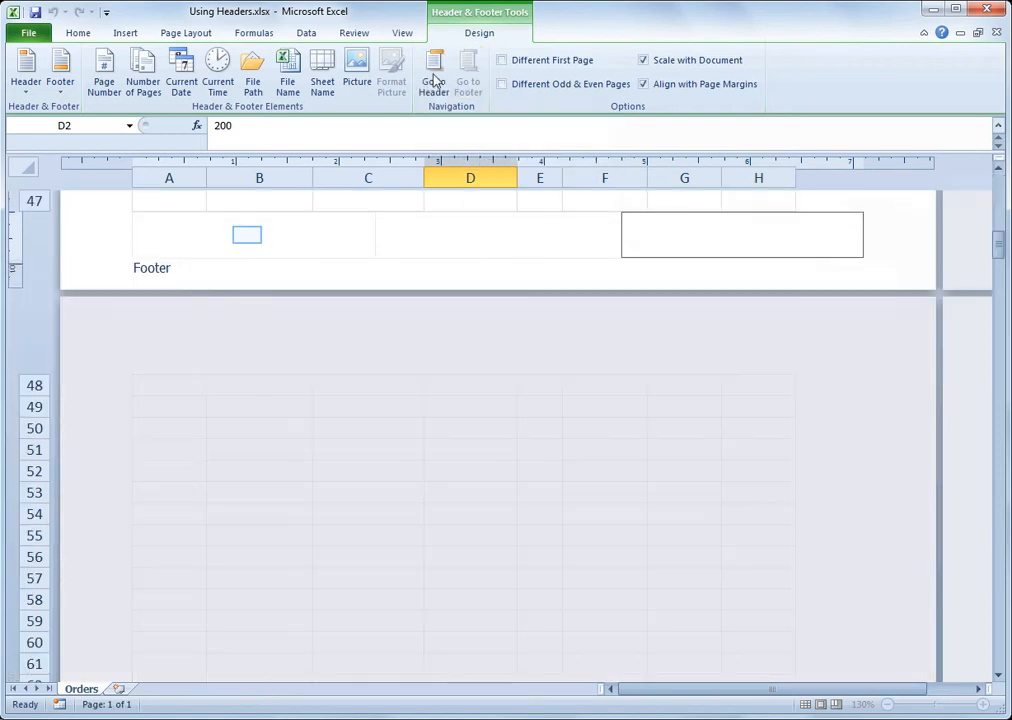
pyautogui.click(248, 238)
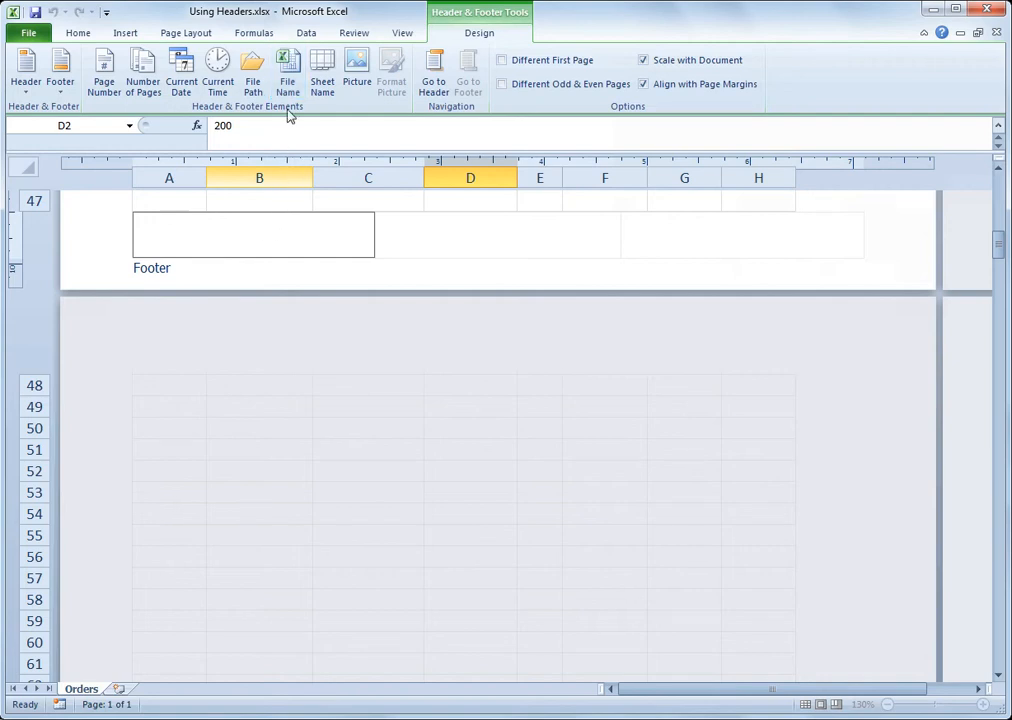
pyautogui.click(288, 82)
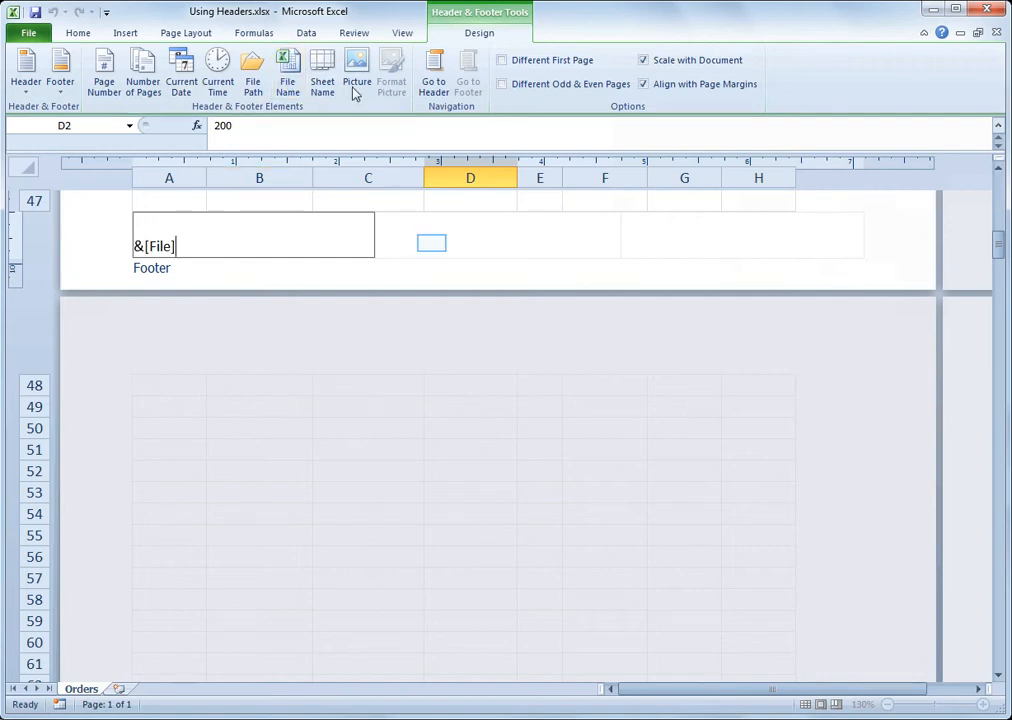
pyautogui.click(434, 247)
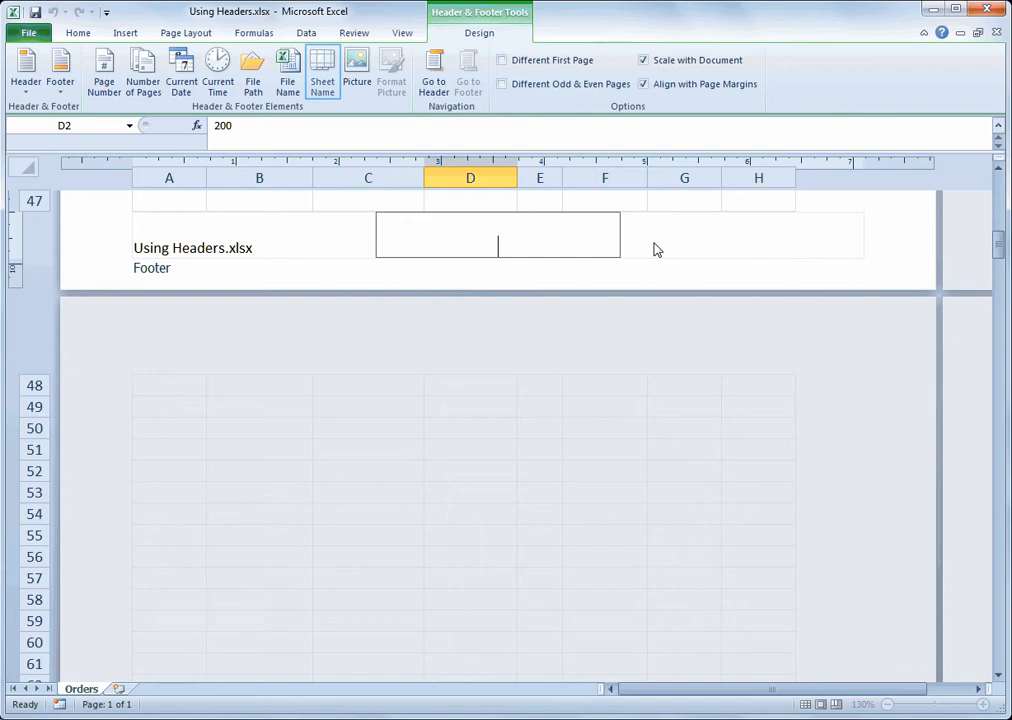
pyautogui.click(322, 68)
# Enter the text "First Quarter Sales" in the right section of the footer and leave footer editing
pyautogui.click(723, 245)
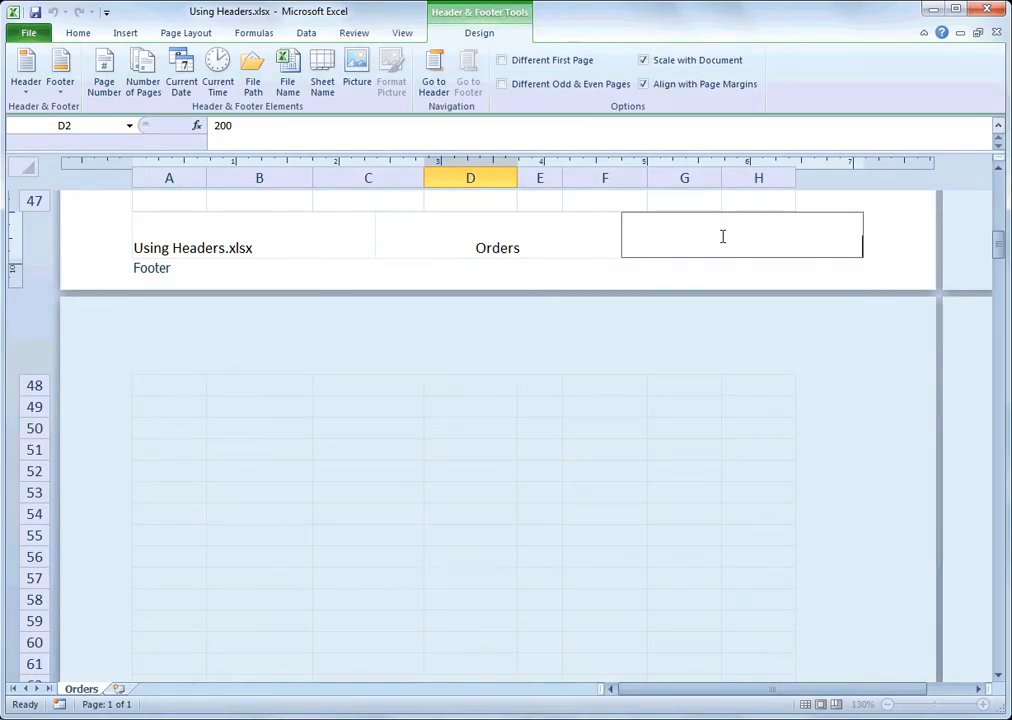
pyautogui.write('First Quarter Sales')
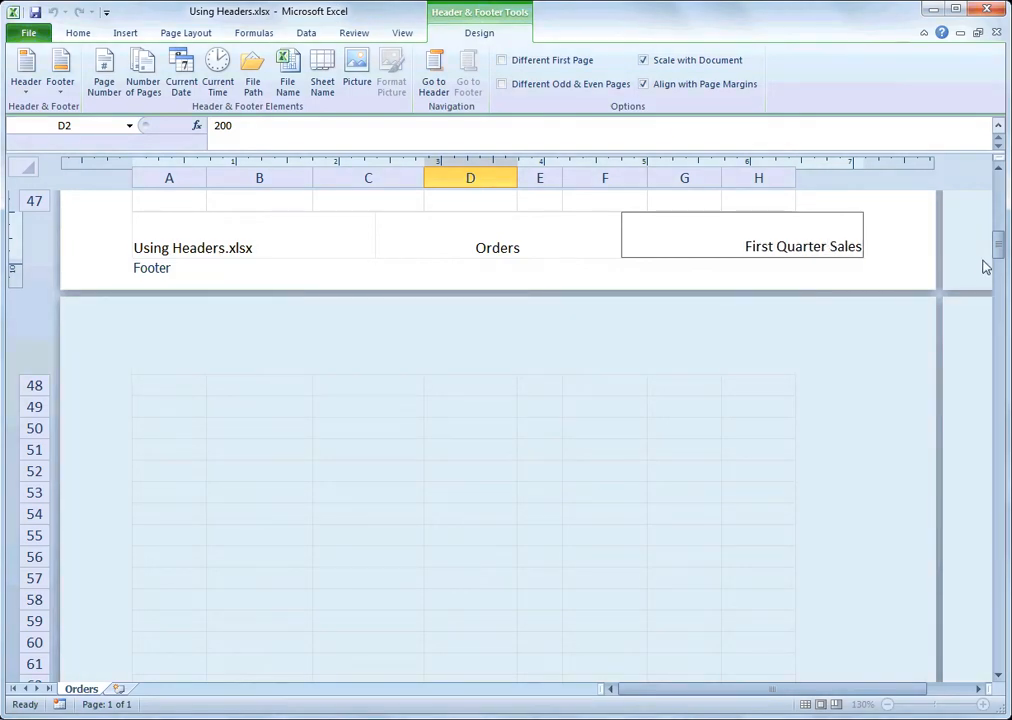
pyautogui.moveTo(995, 247); pyautogui.dragTo(997, 190)
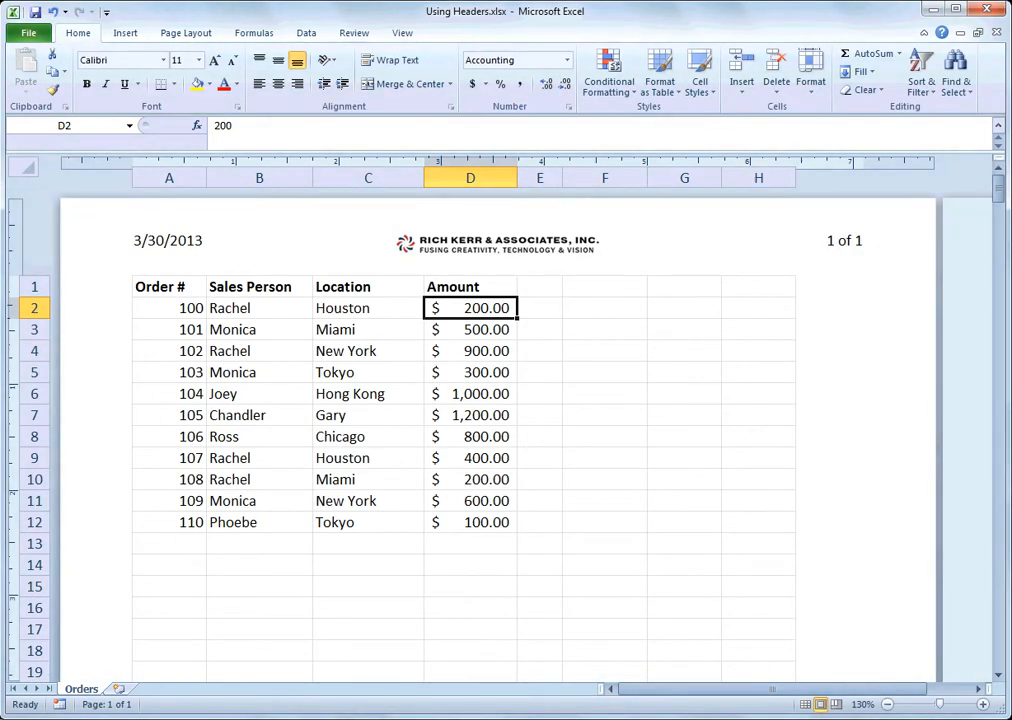
# Examine the header sections and the footer of the Orders sheet in Page Layout view
pyautogui.click(578, 297)
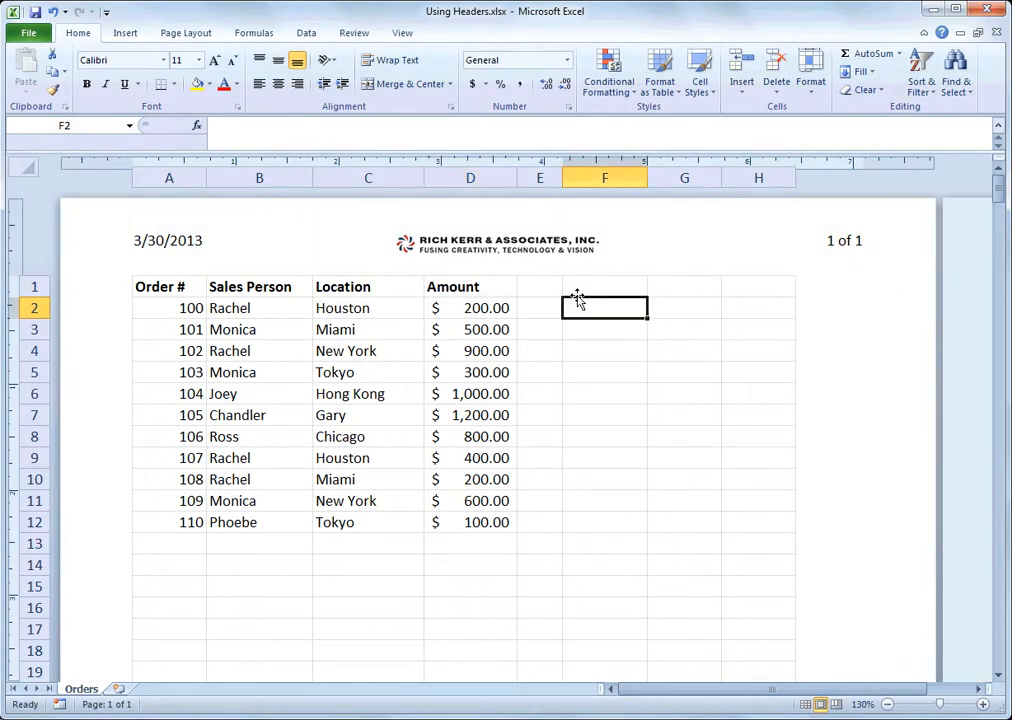
pyautogui.click(465, 325)
pyautogui.click(745, 258)
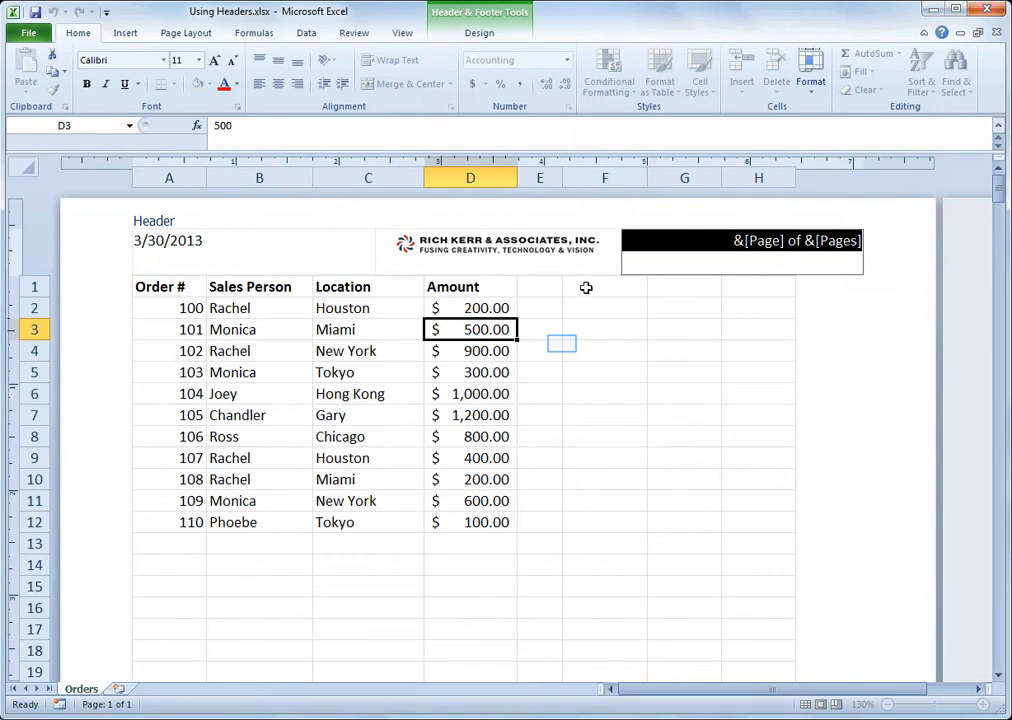
pyautogui.moveTo(560, 346); pyautogui.dragTo(566, 346)
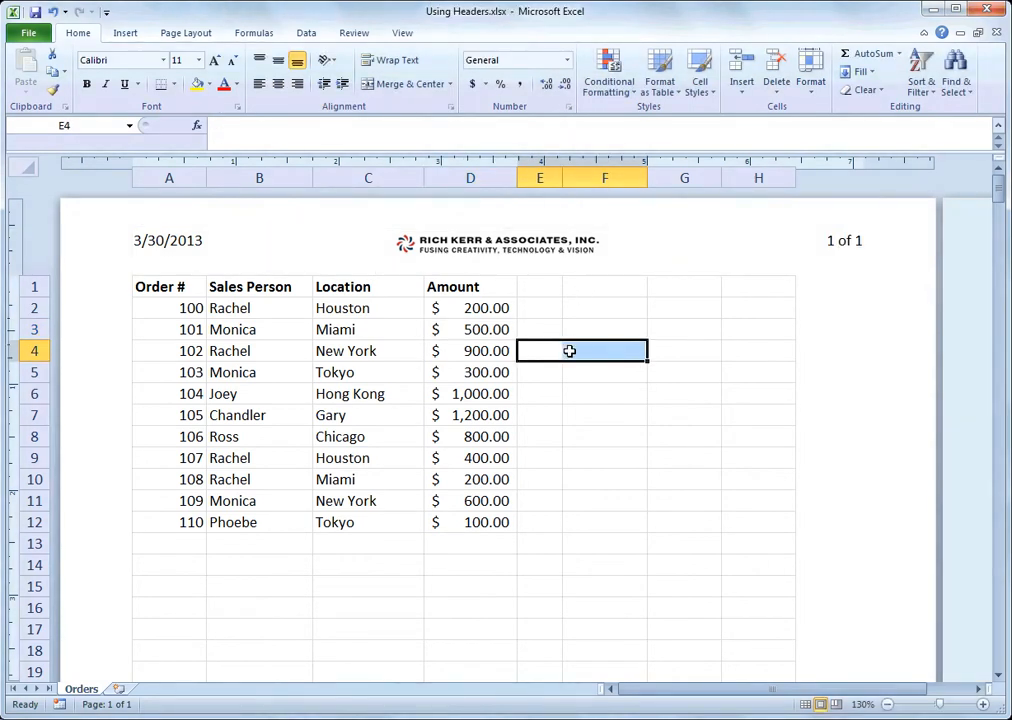
pyautogui.scroll(-9, 693, 460)
pyautogui.scroll(-4, 693, 460)
pyautogui.scroll(15, 481, 332)
pyautogui.click(353, 350)
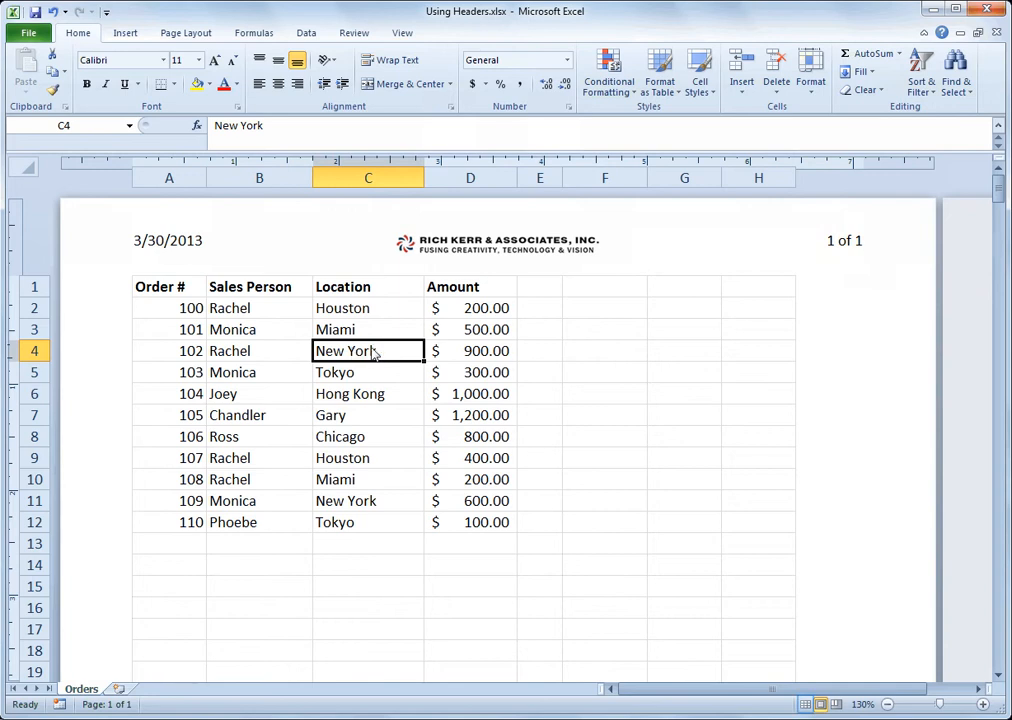
# Switch to Normal view and check the header and footer in the print preview before returning to Page Layout view
pyautogui.click(805, 705)
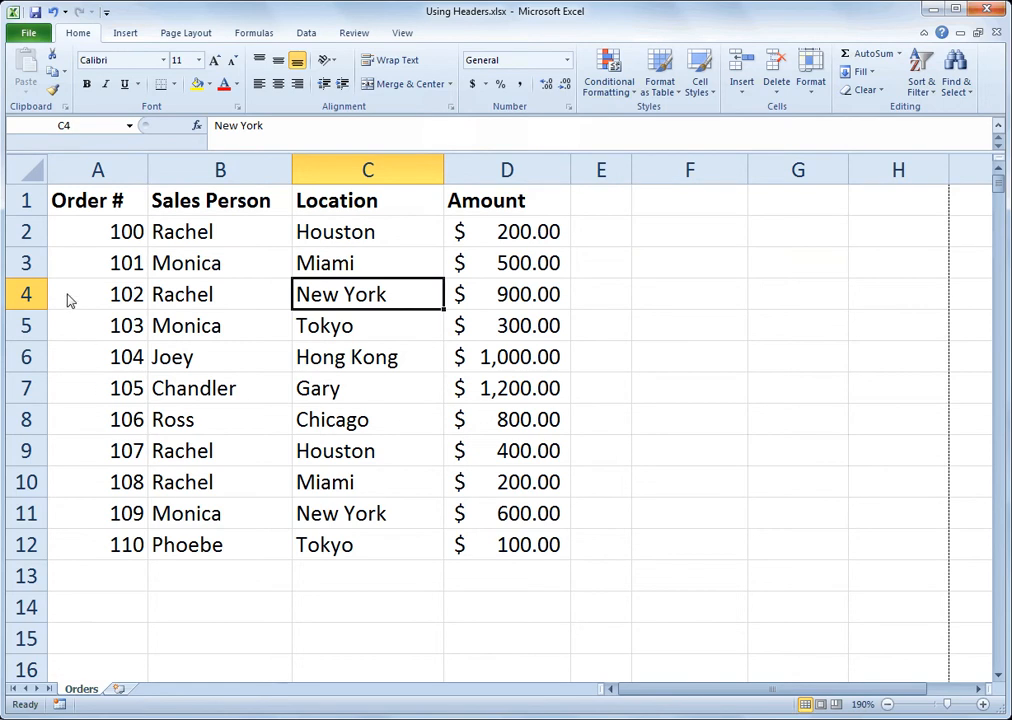
pyautogui.click(30, 33)
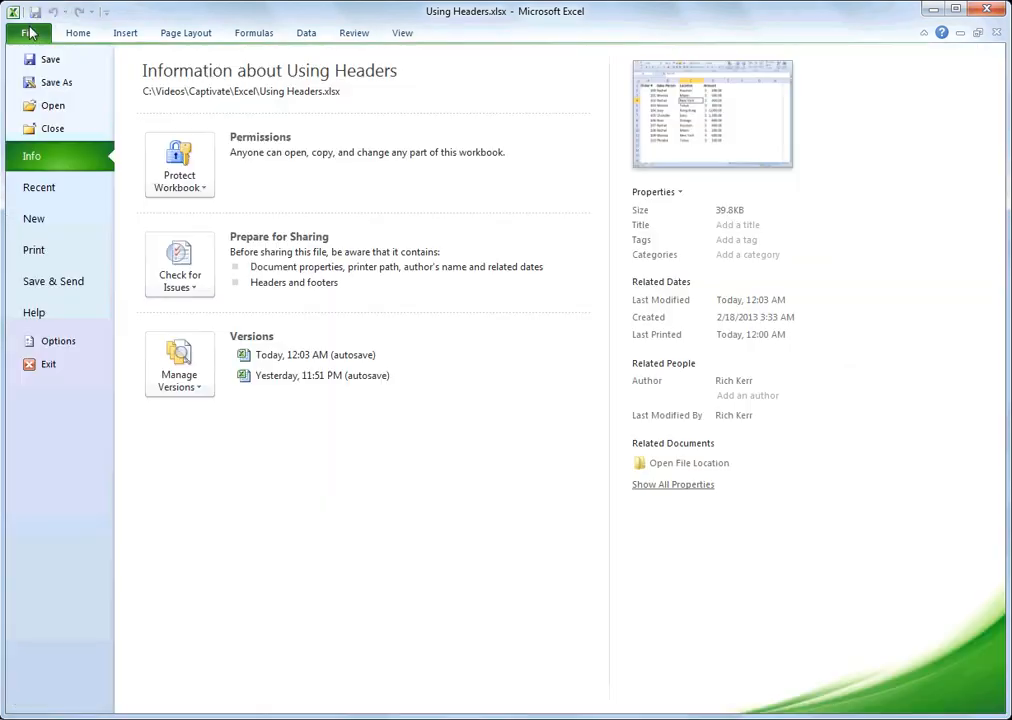
pyautogui.click(35, 251)
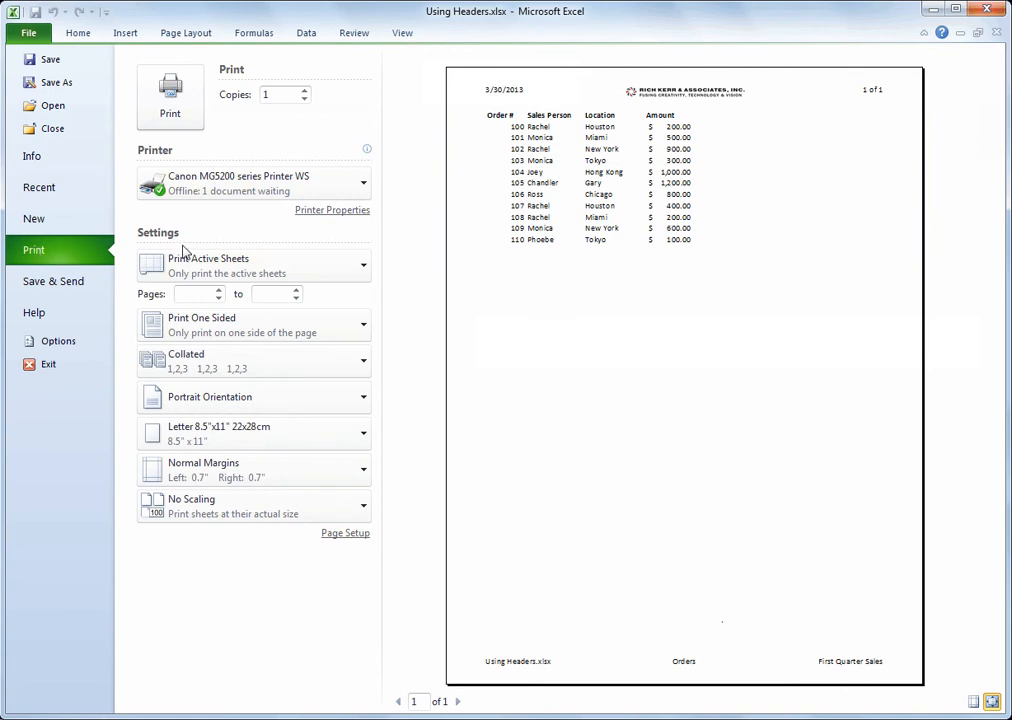
pyautogui.press('Escape')
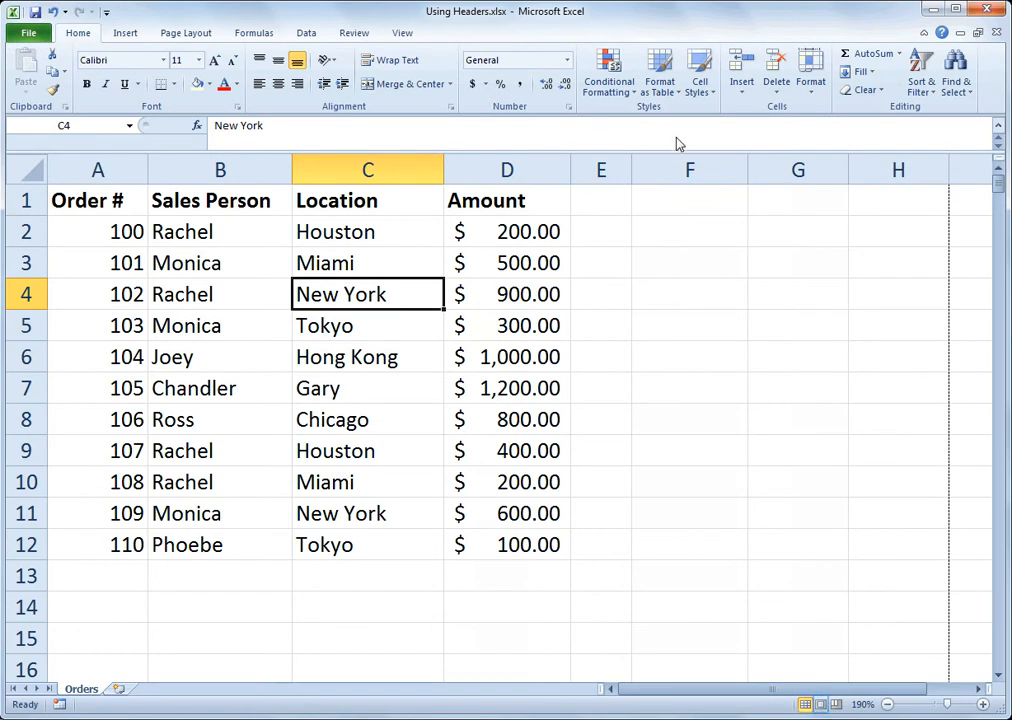
pyautogui.click(819, 703)
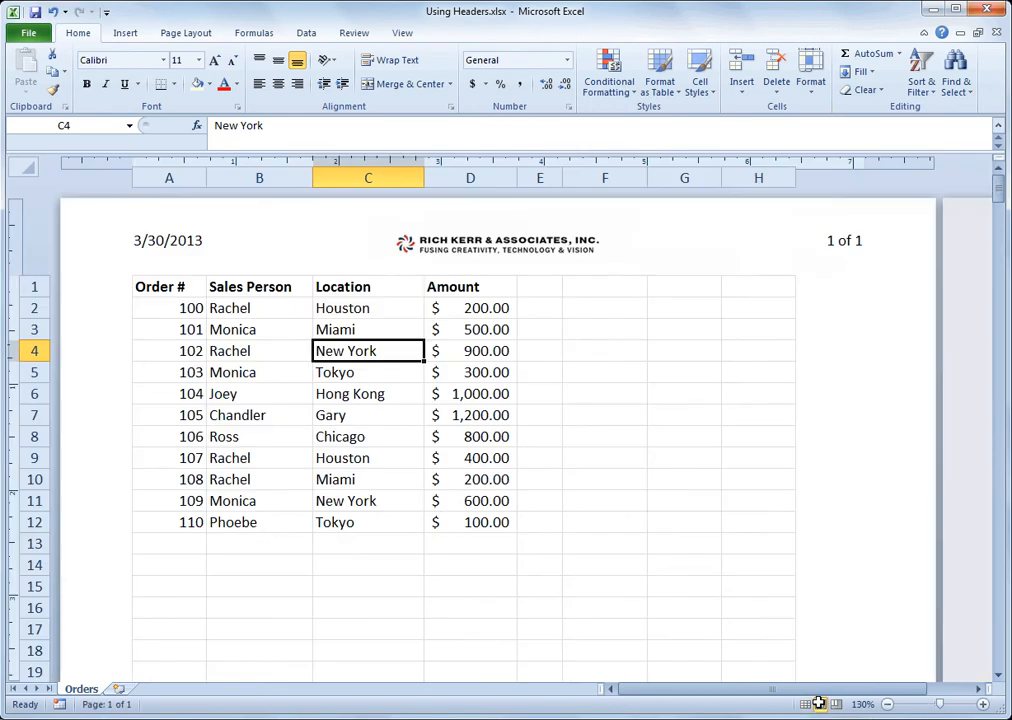